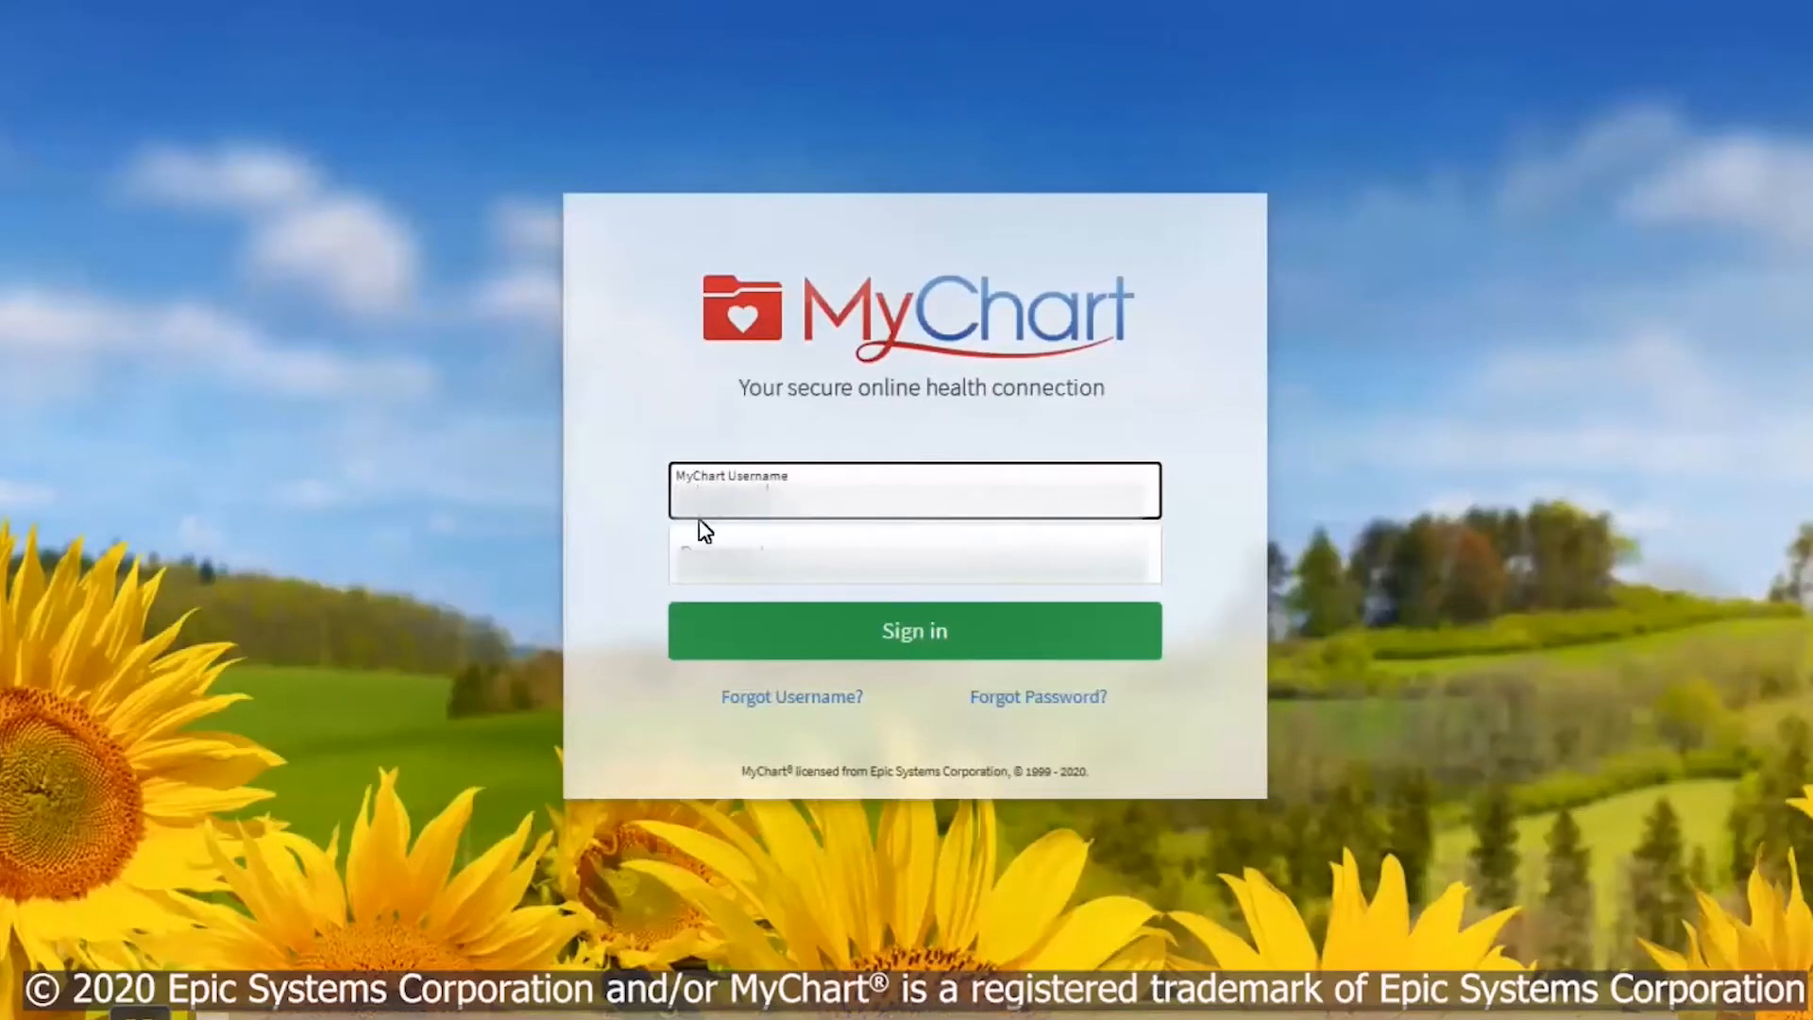
# Sign in to MyChart with the account username and password
pyautogui.press('Tab')
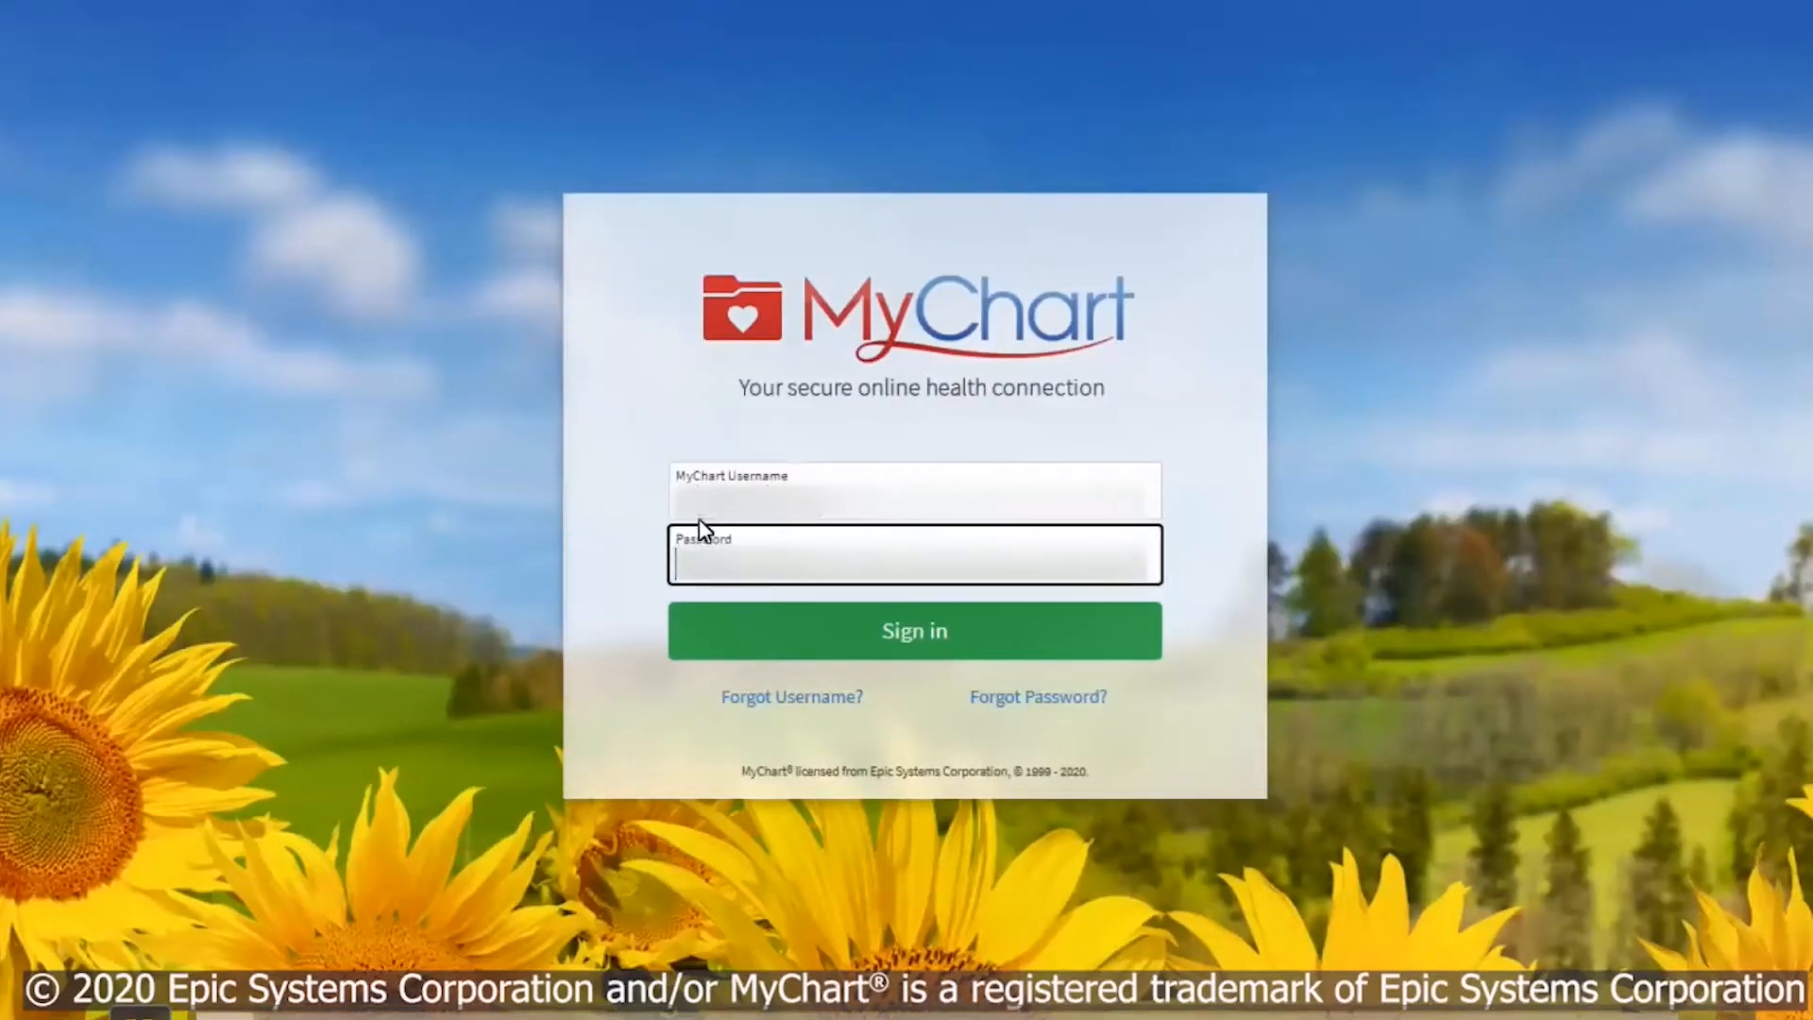
pyautogui.press('Return')
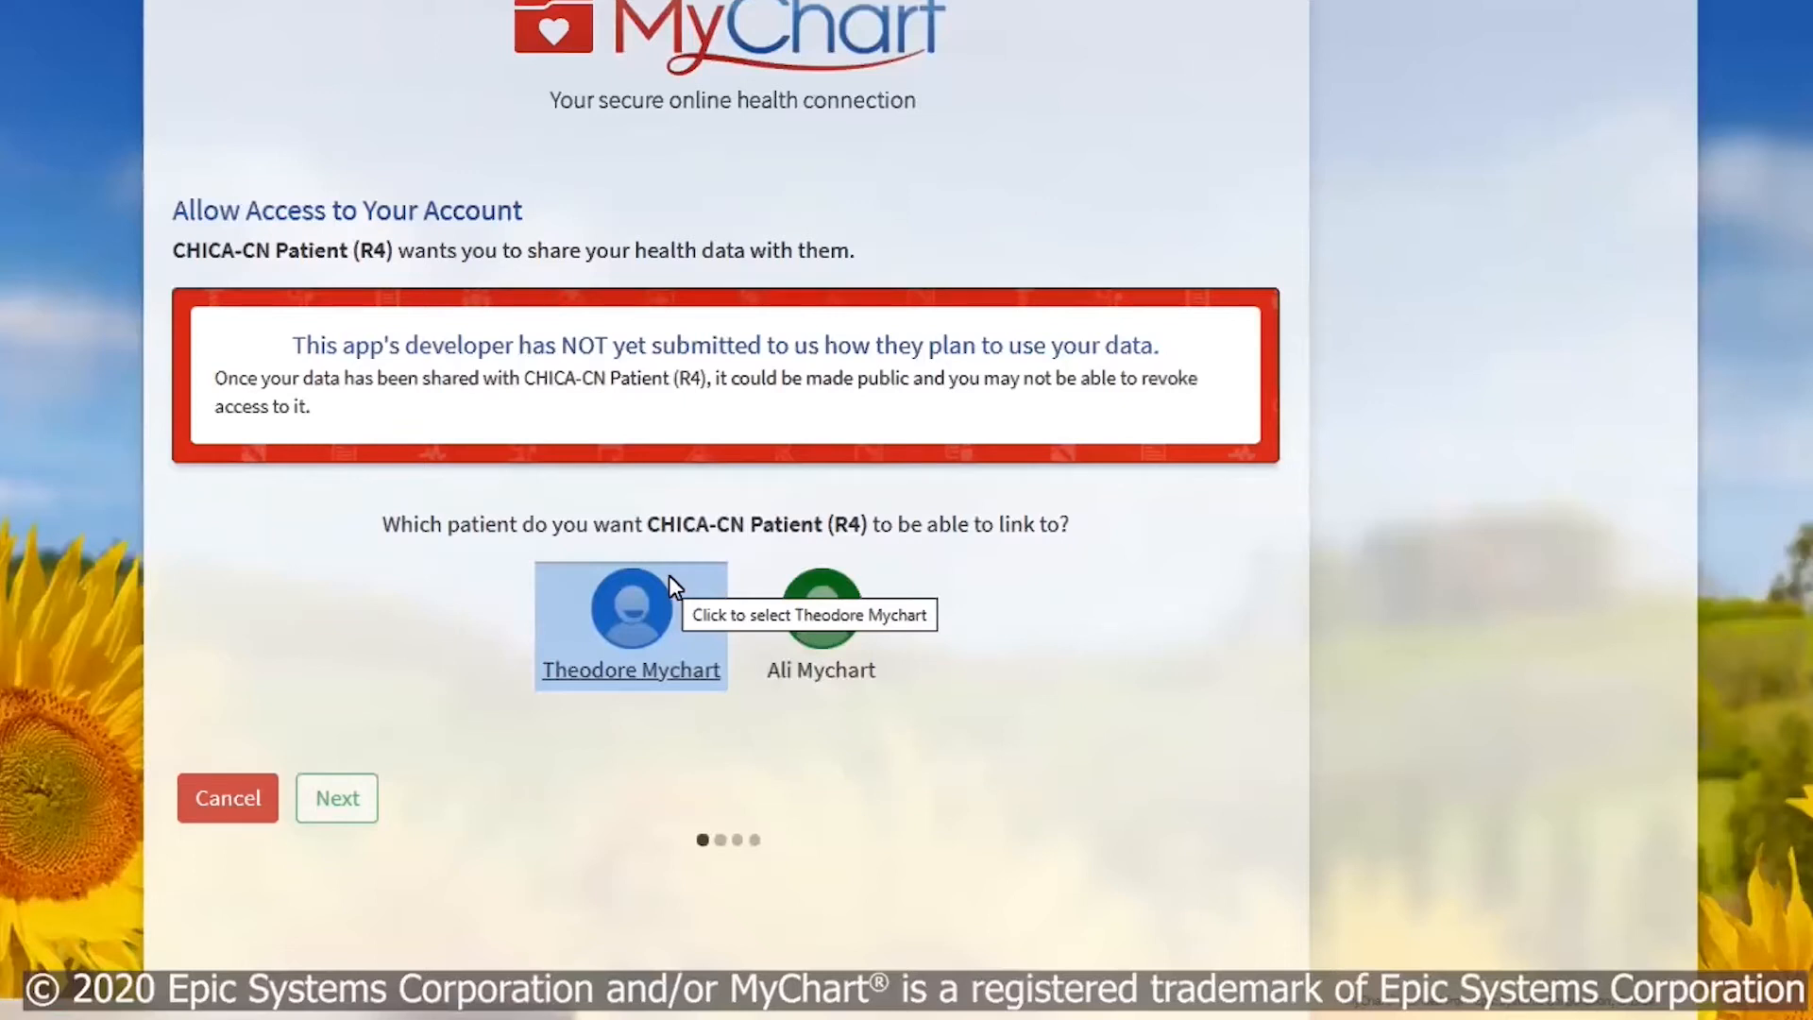
# Link CHICA-CN Patient (R4) to the first listed patient and allow it access to the health information
pyautogui.click(358, 789)
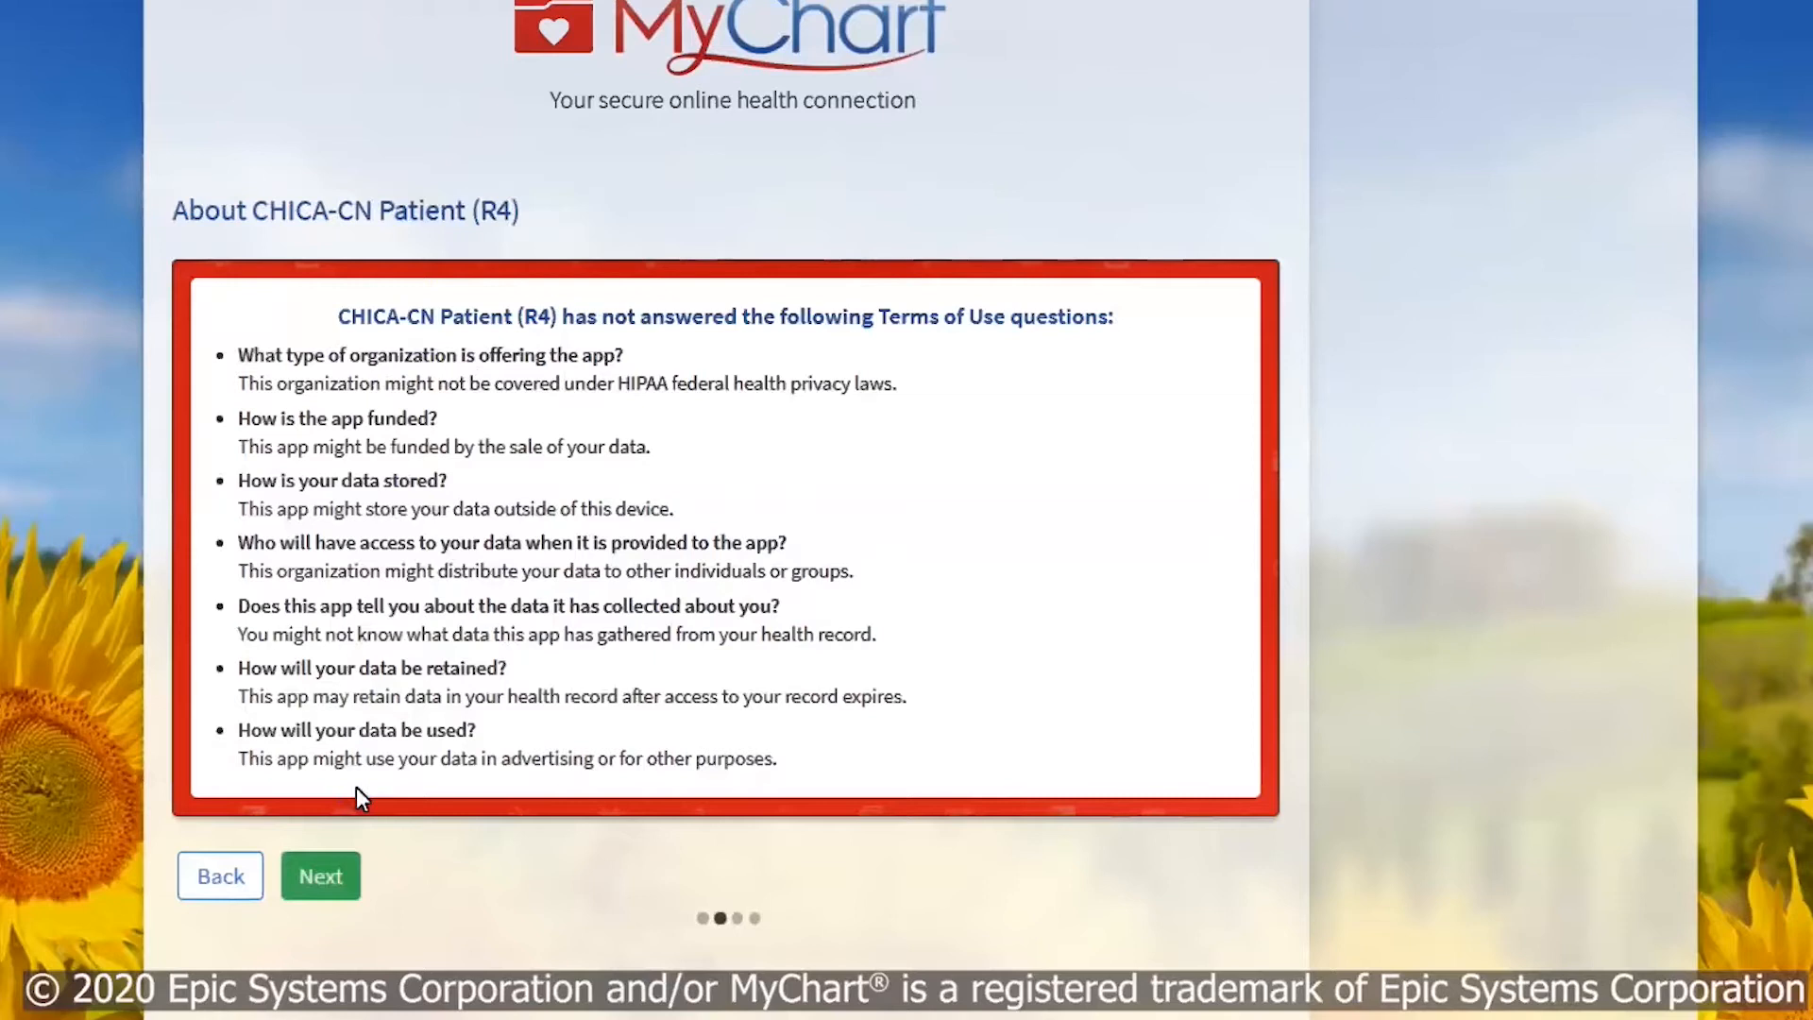
pyautogui.click(320, 876)
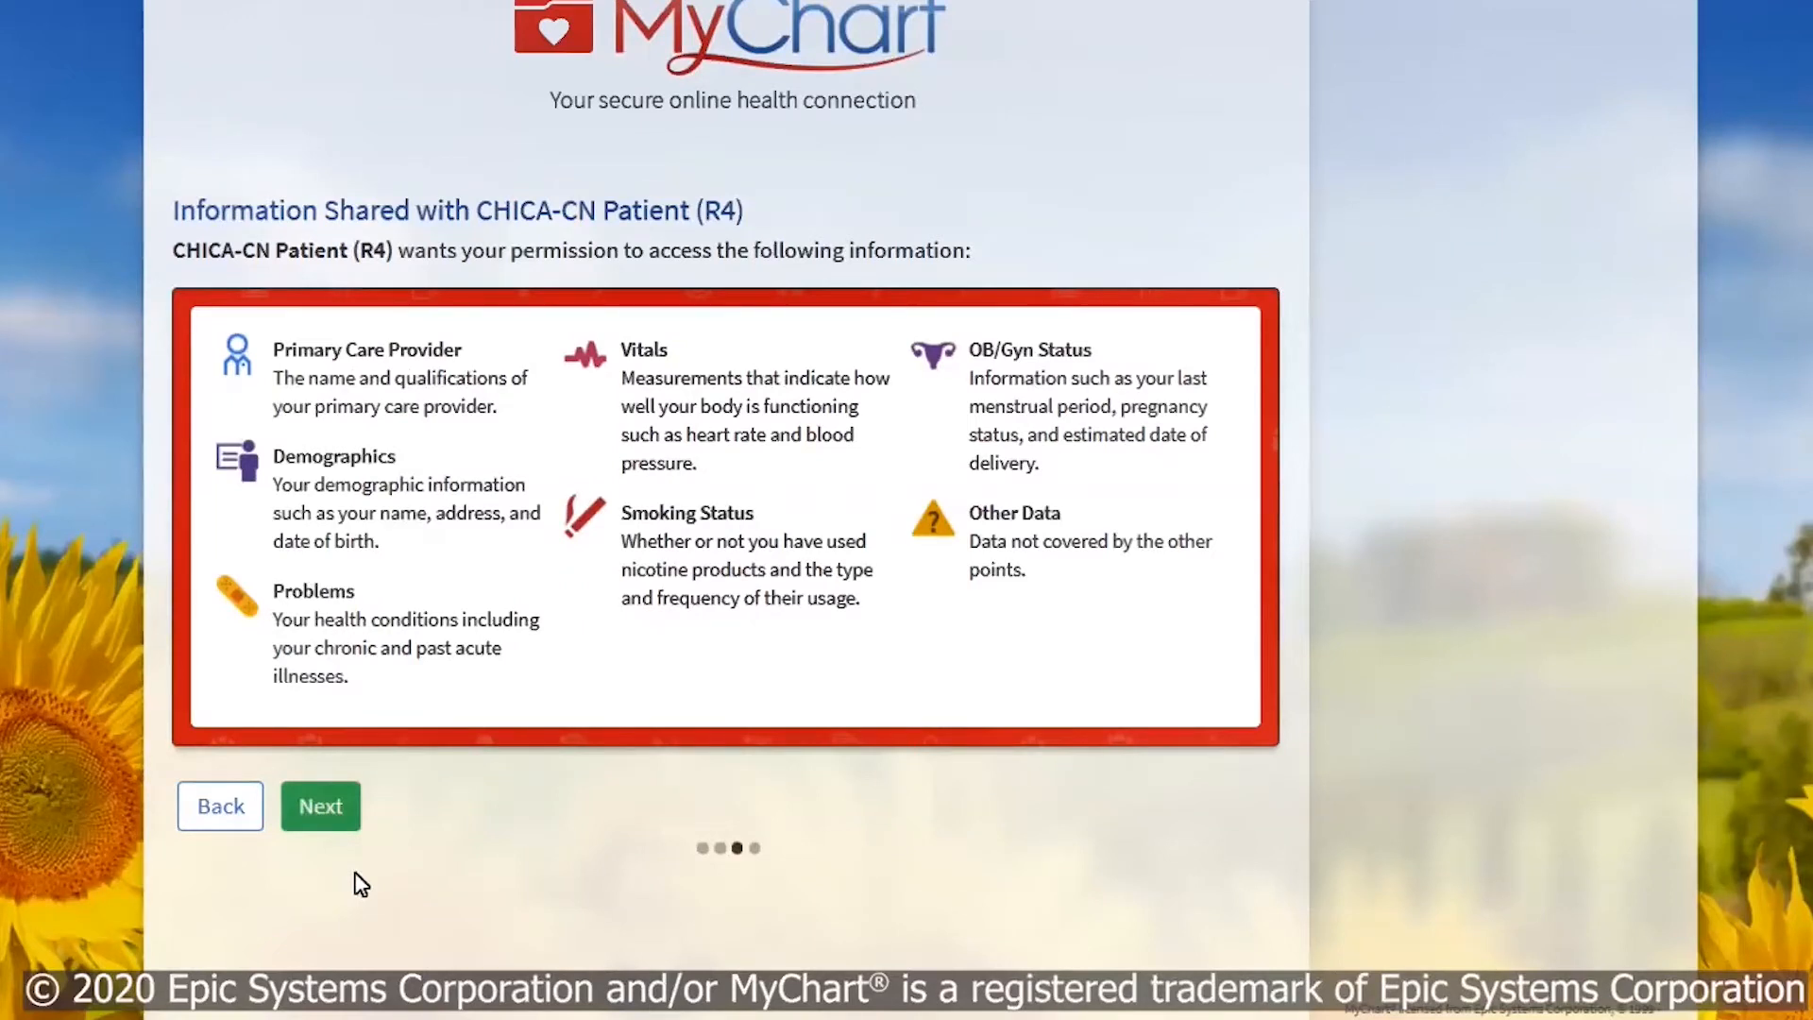
pyautogui.click(338, 812)
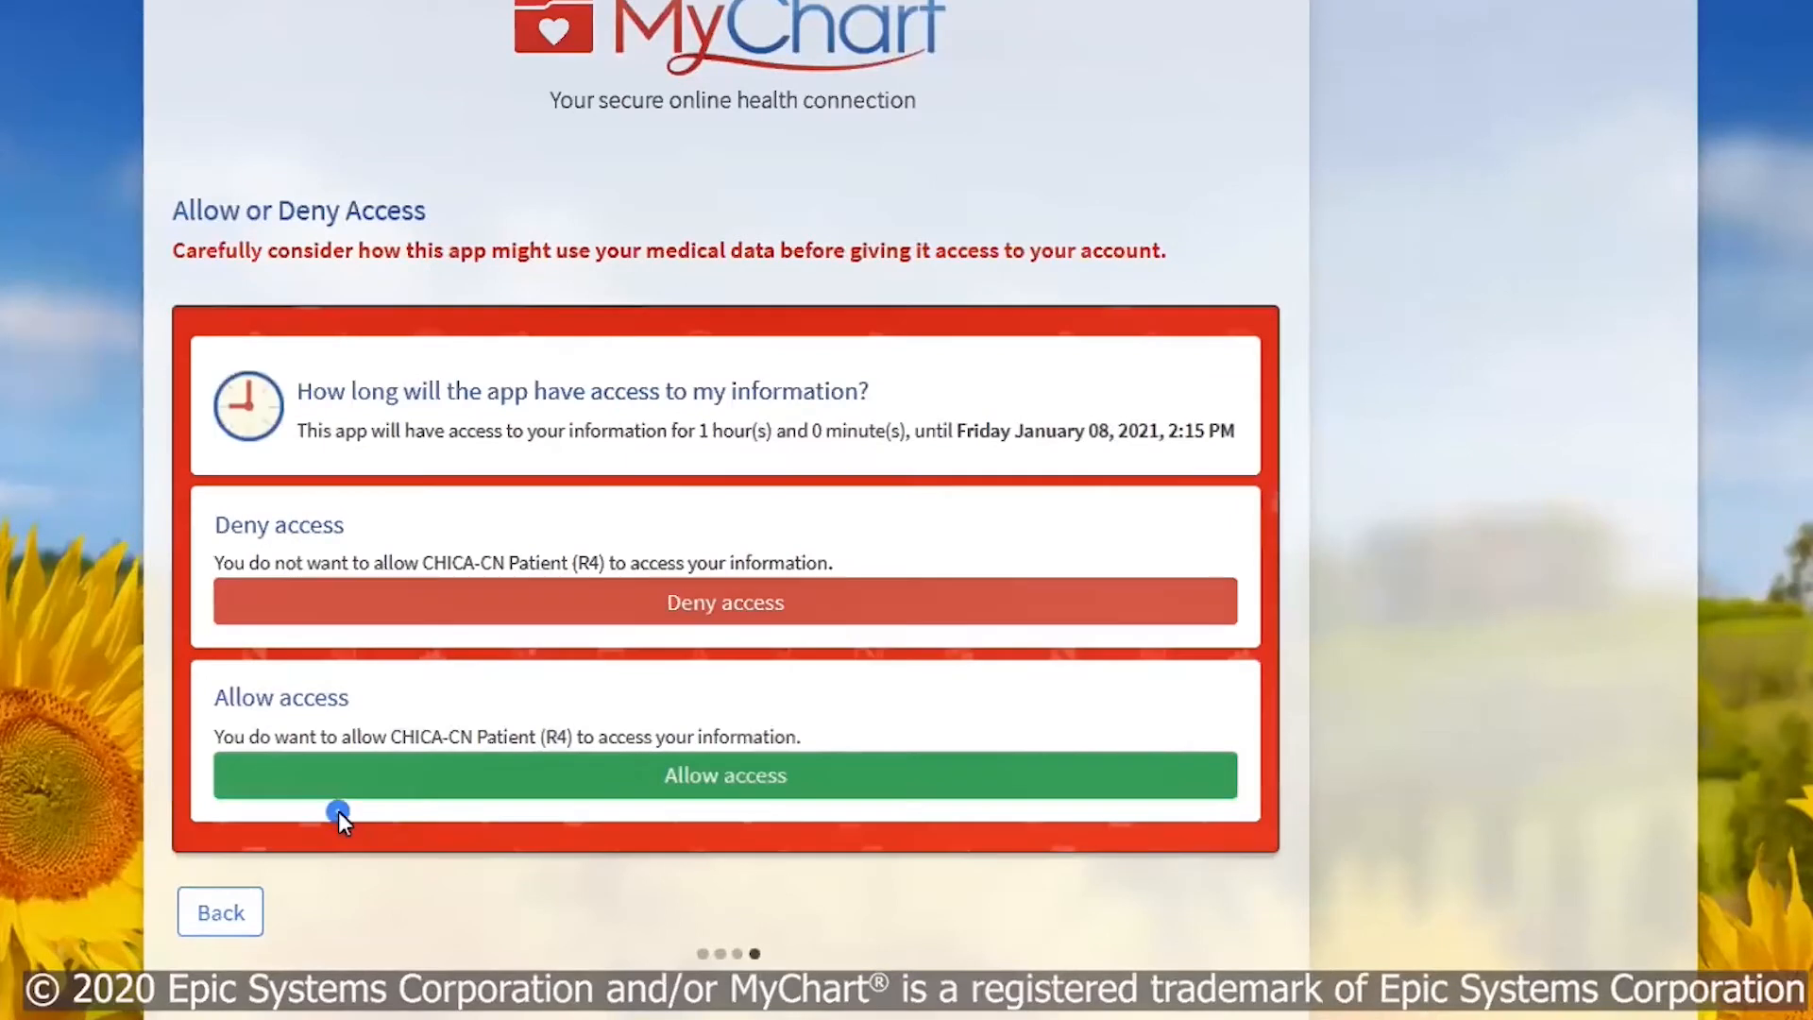
pyautogui.click(400, 791)
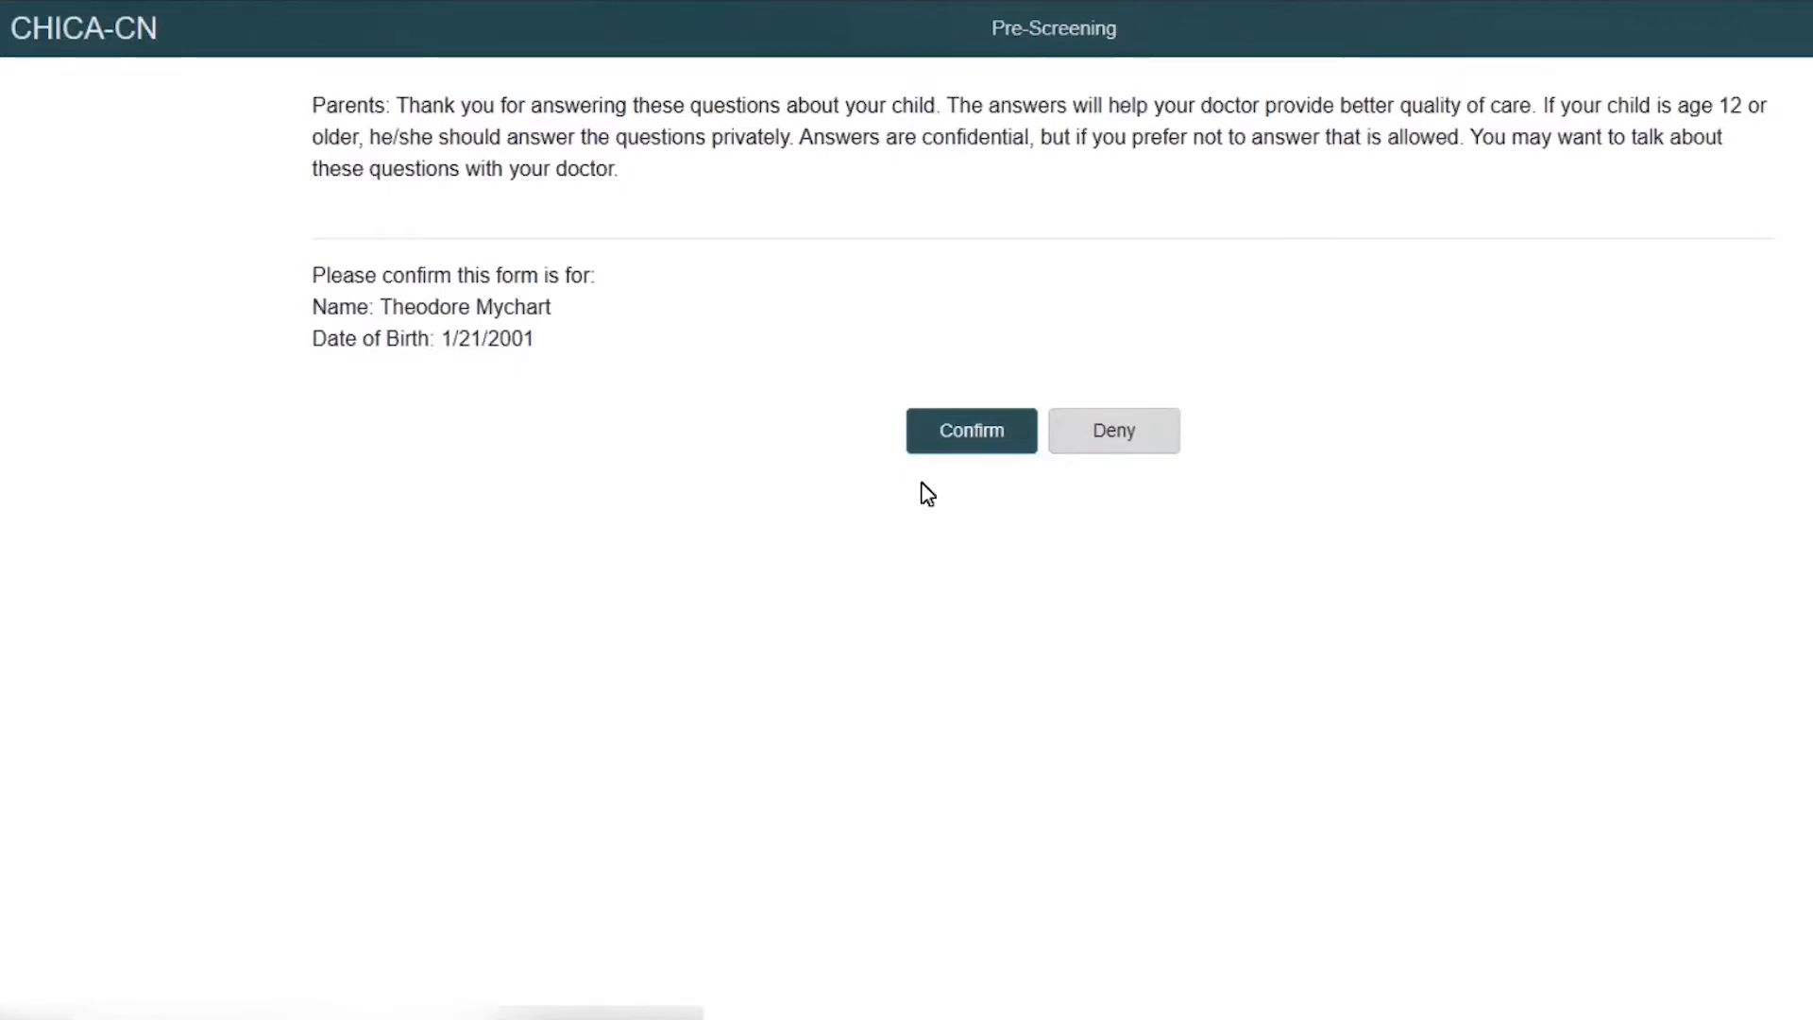
# Confirm the patient and answer Yes to epilepsy, No to discussing birth control, Yes to sex, No to forced sexual activity and Yes to marijuana
pyautogui.click(959, 444)
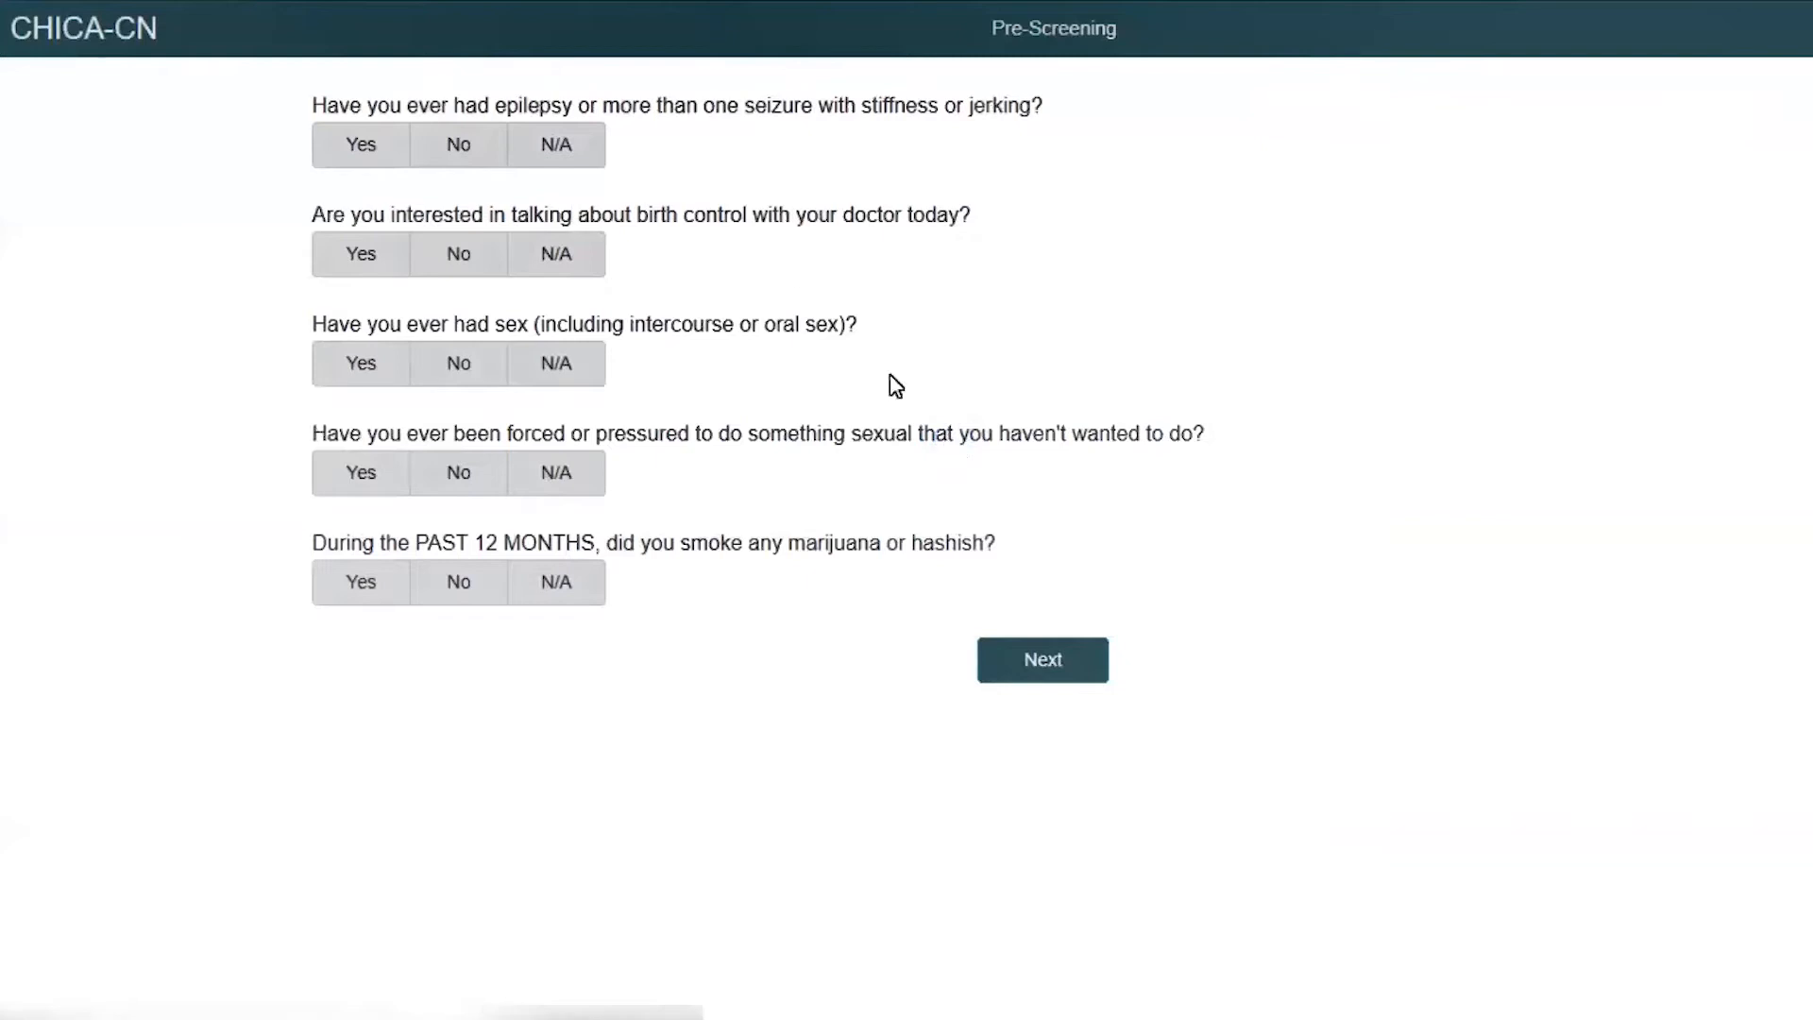
pyautogui.click(382, 153)
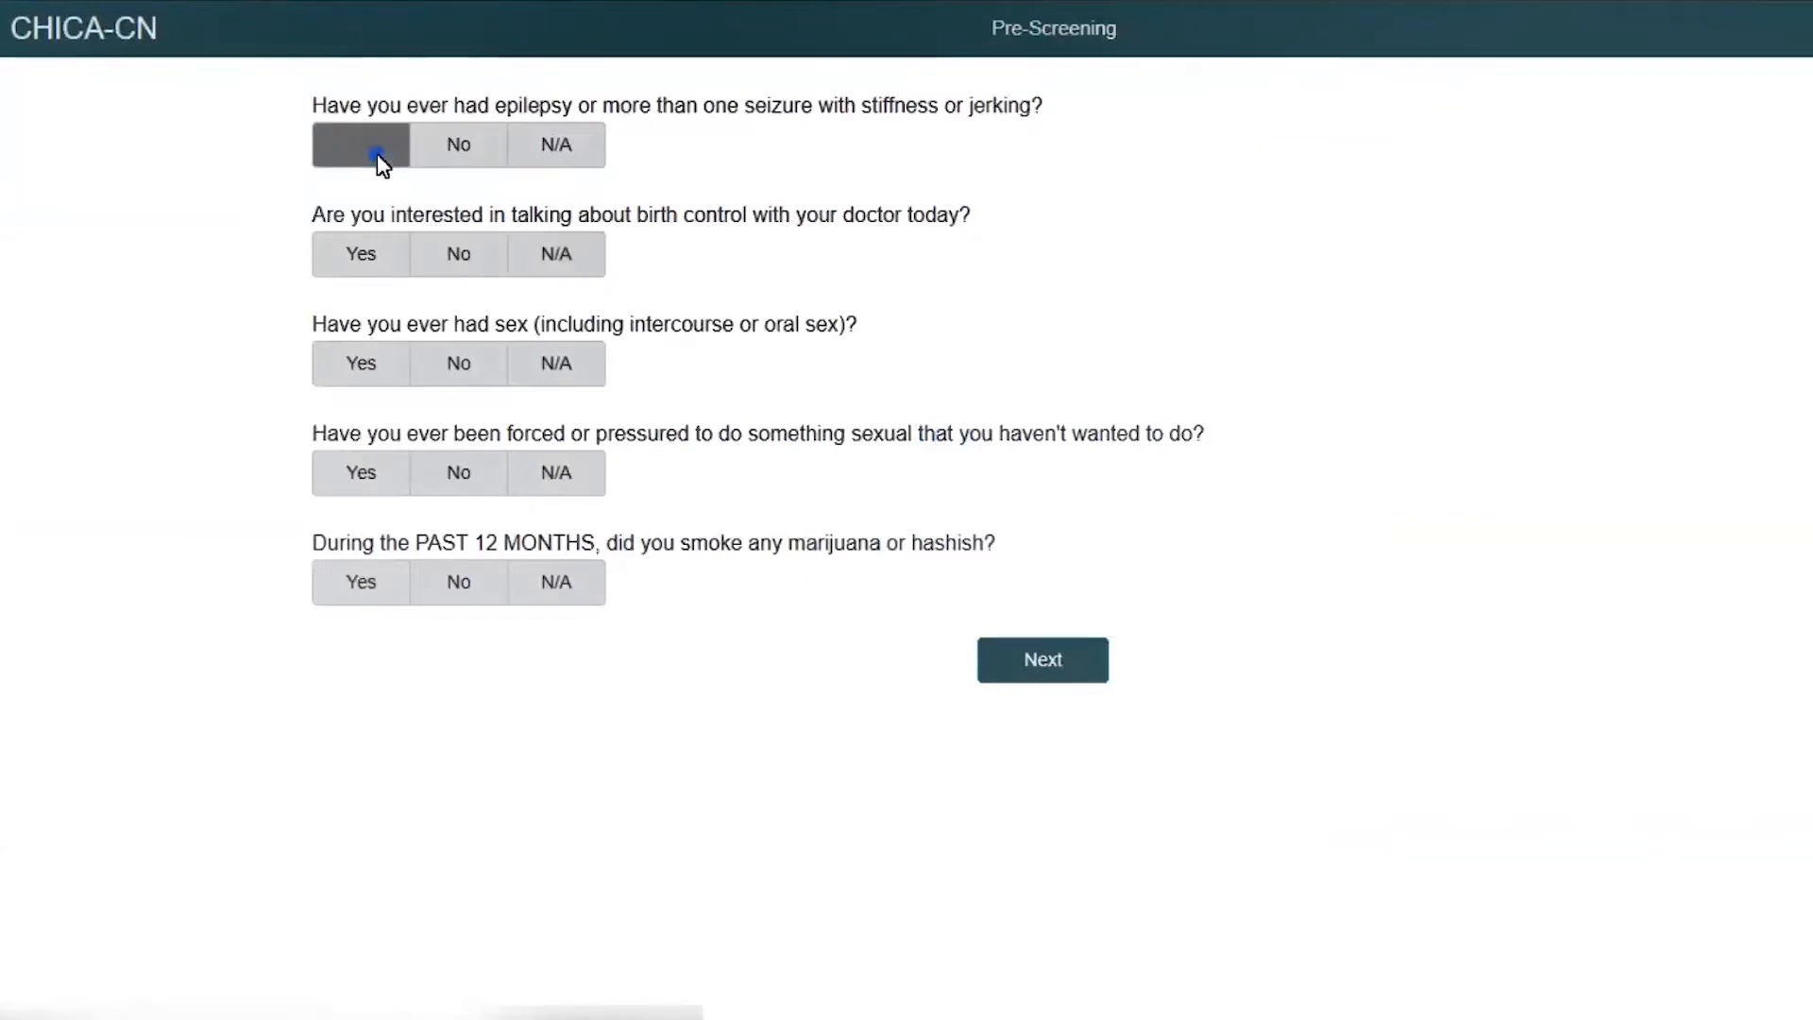
pyautogui.click(447, 256)
pyautogui.click(364, 368)
pyautogui.click(444, 469)
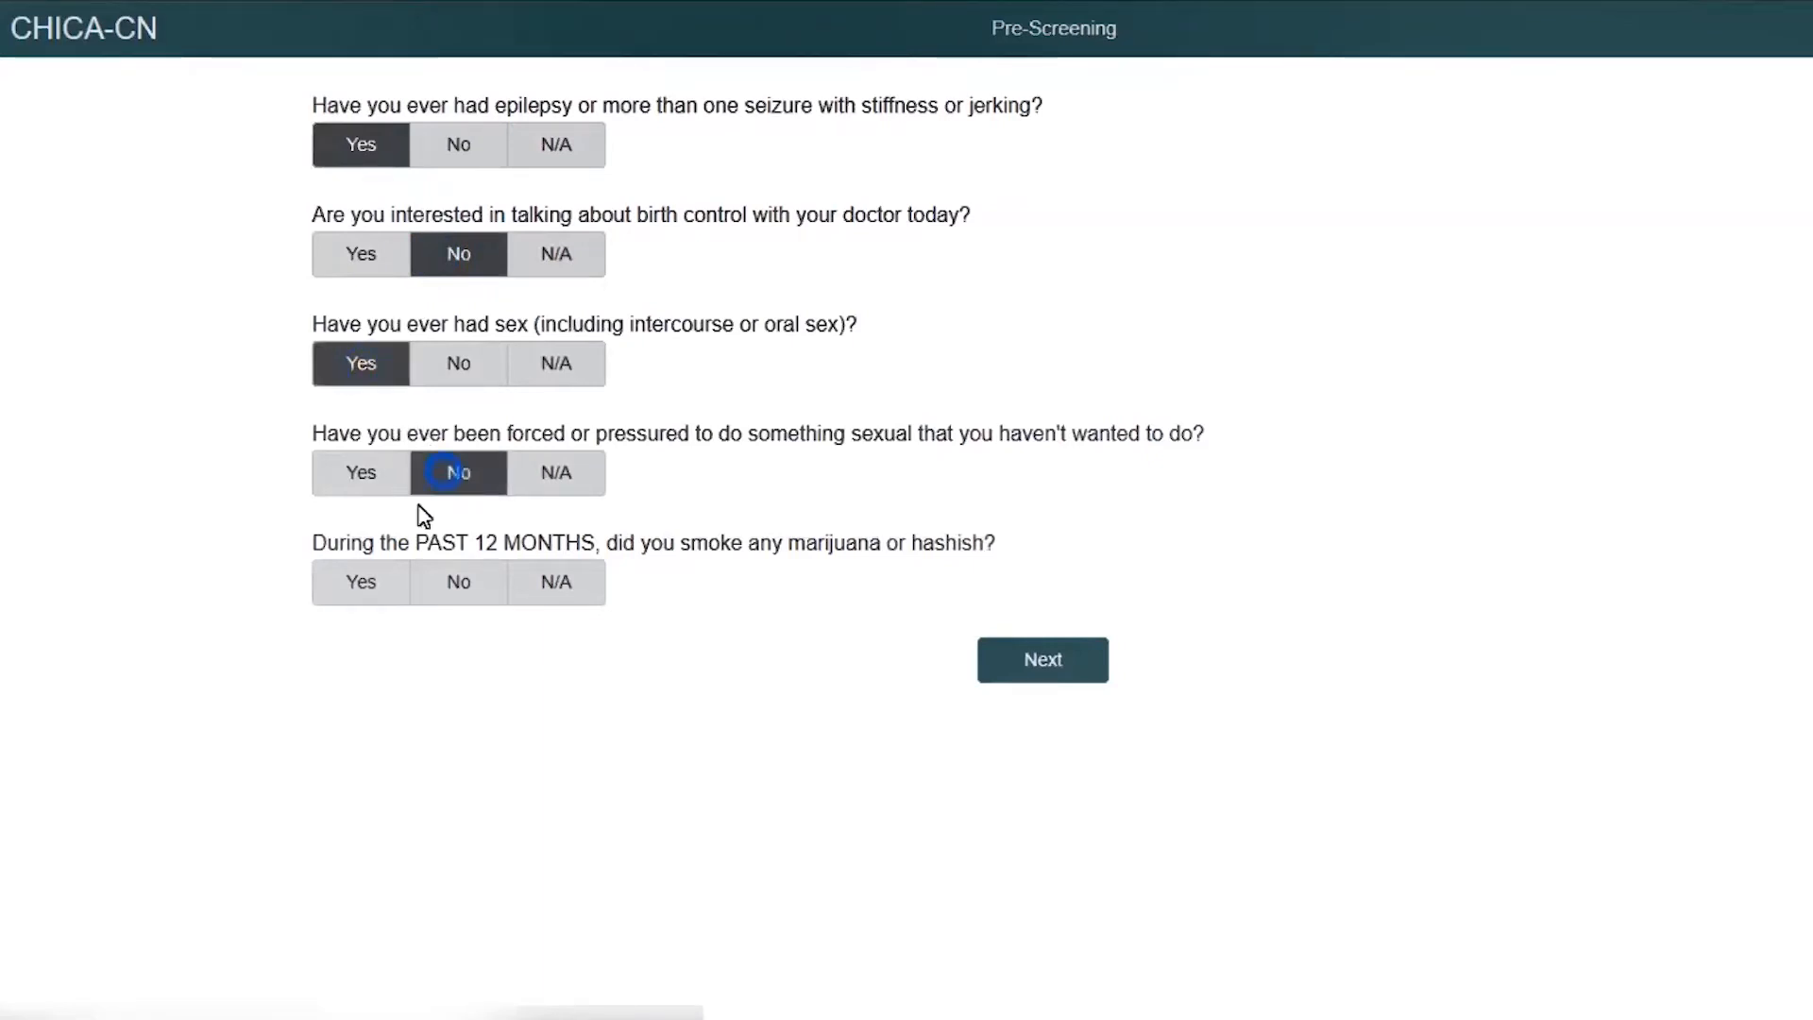
pyautogui.click(381, 583)
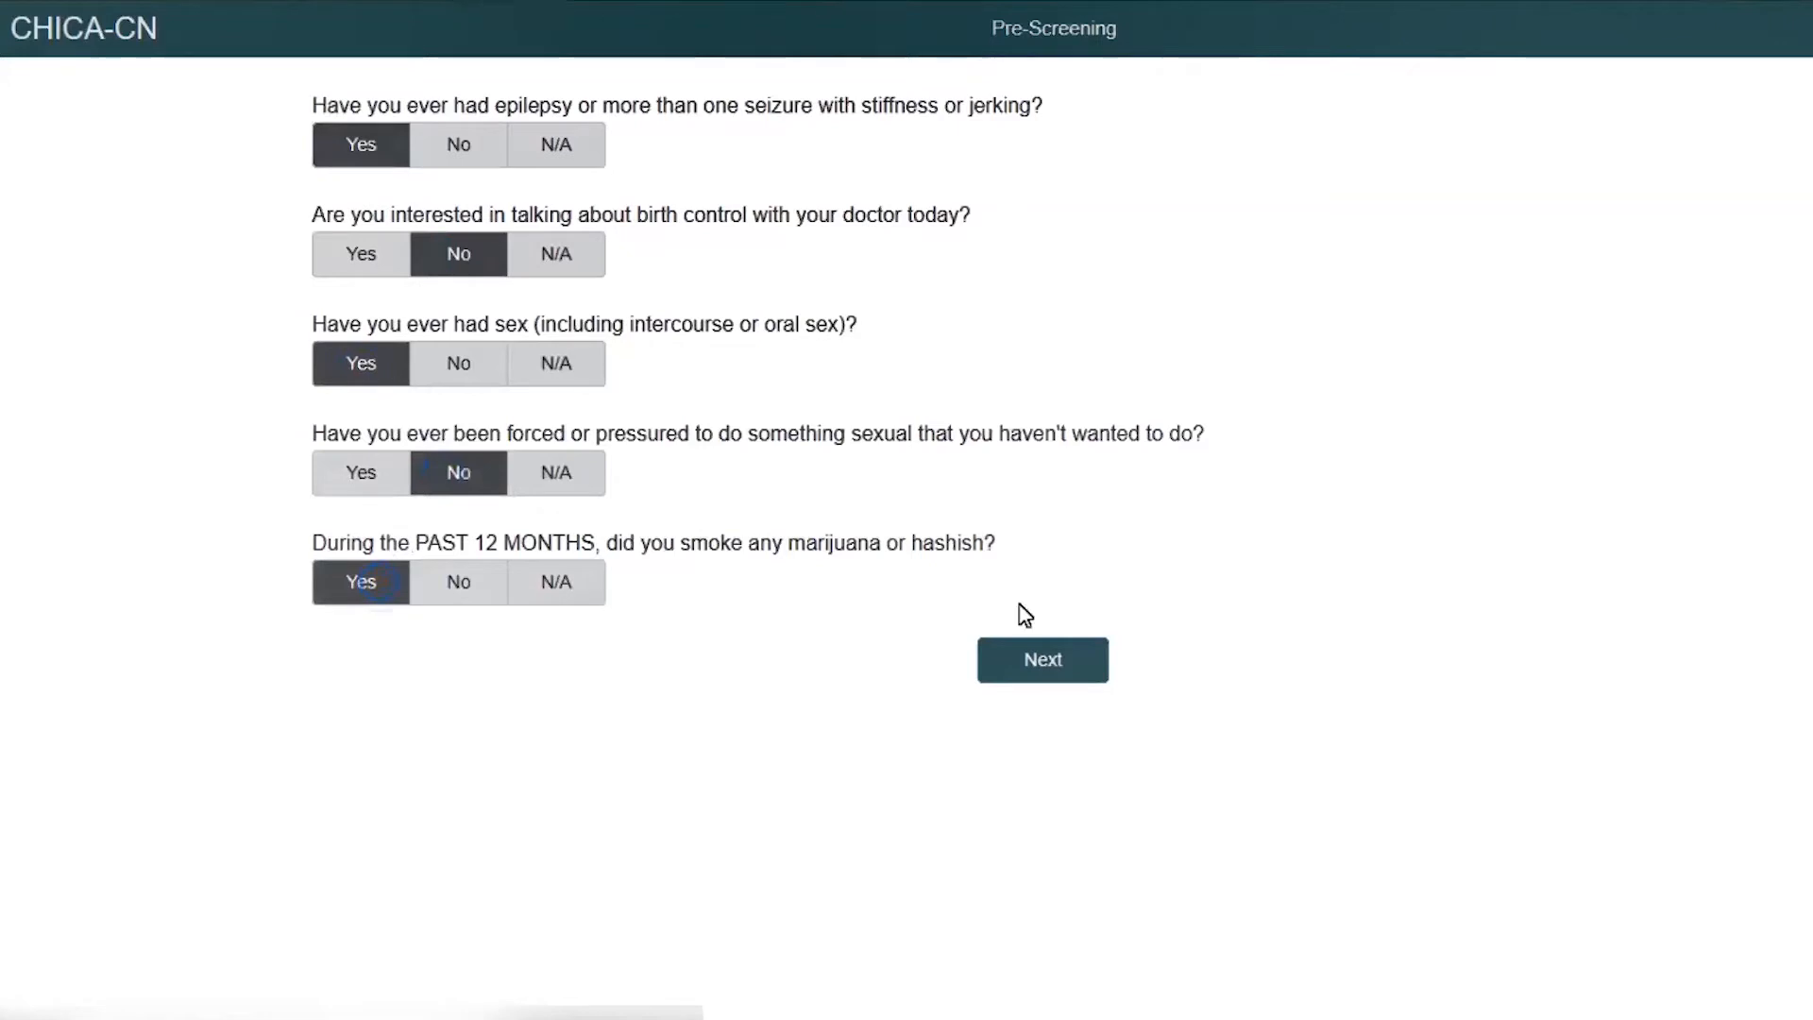
pyautogui.click(1033, 651)
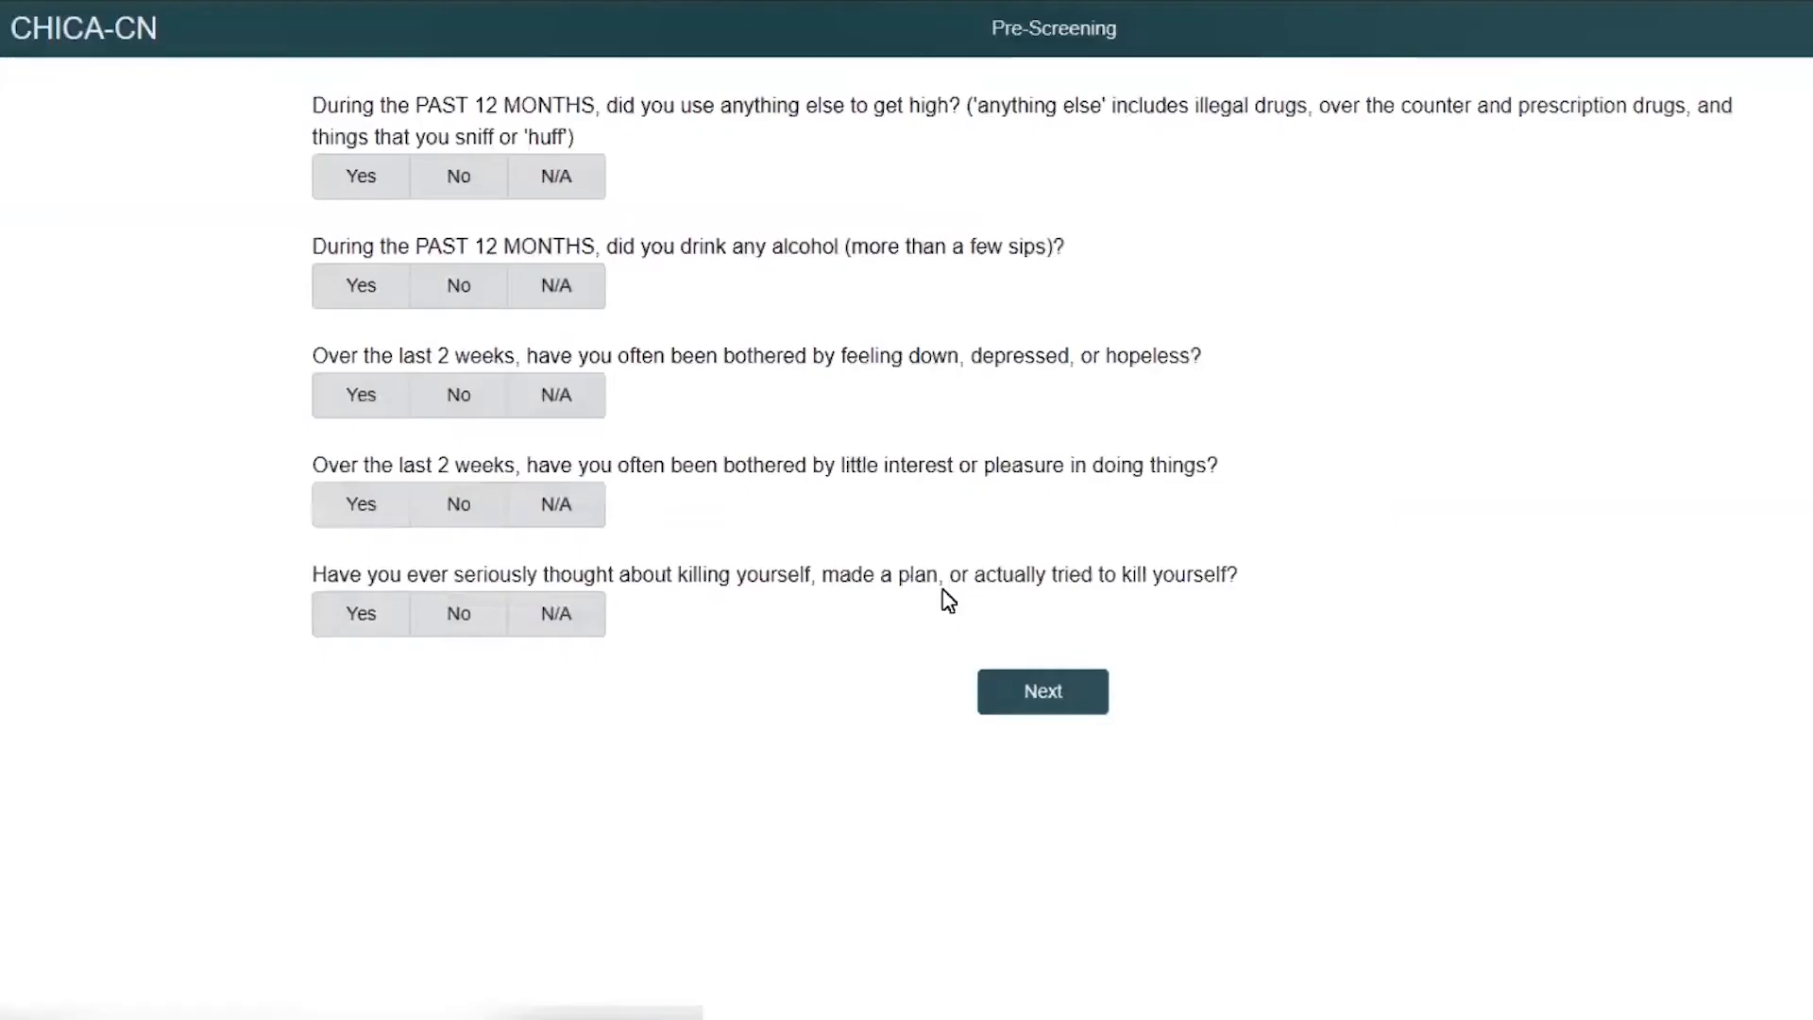
# Answer No to other drugs, Yes to alcohol, No to feeling depressed, Yes to little interest and No to suicidal thoughts, and submit the page
pyautogui.click(468, 187)
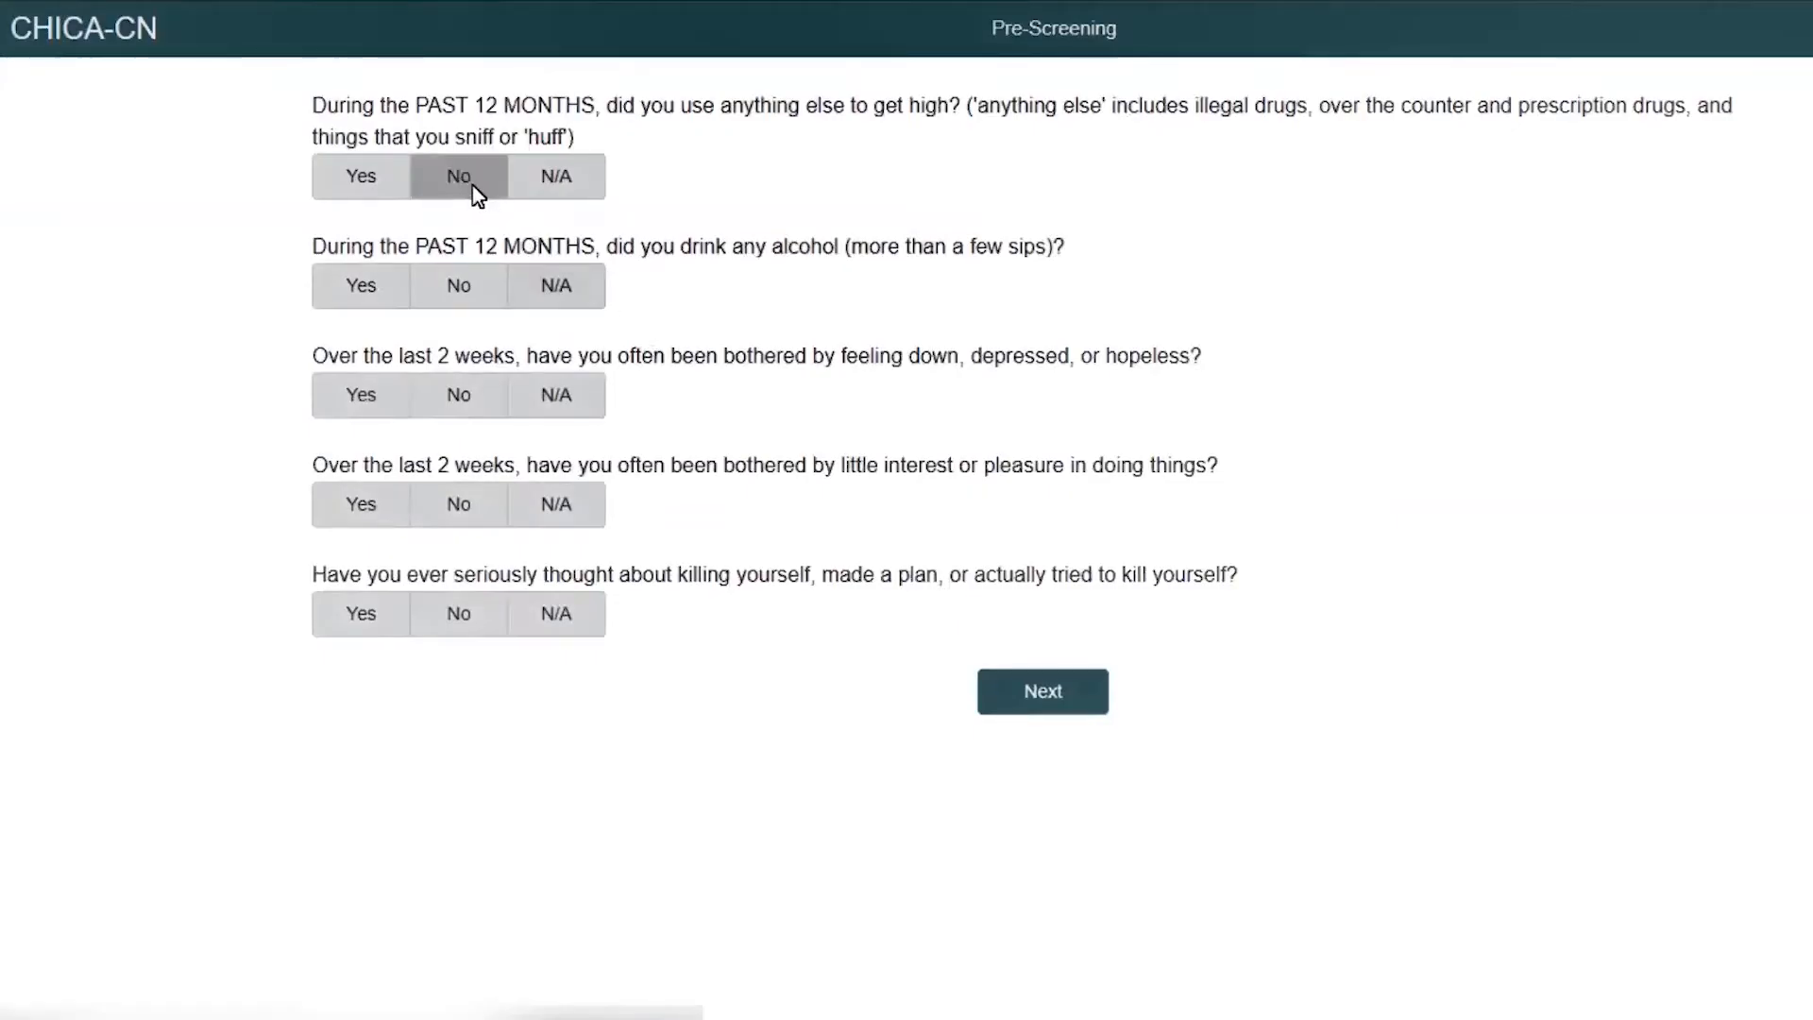
pyautogui.click(472, 189)
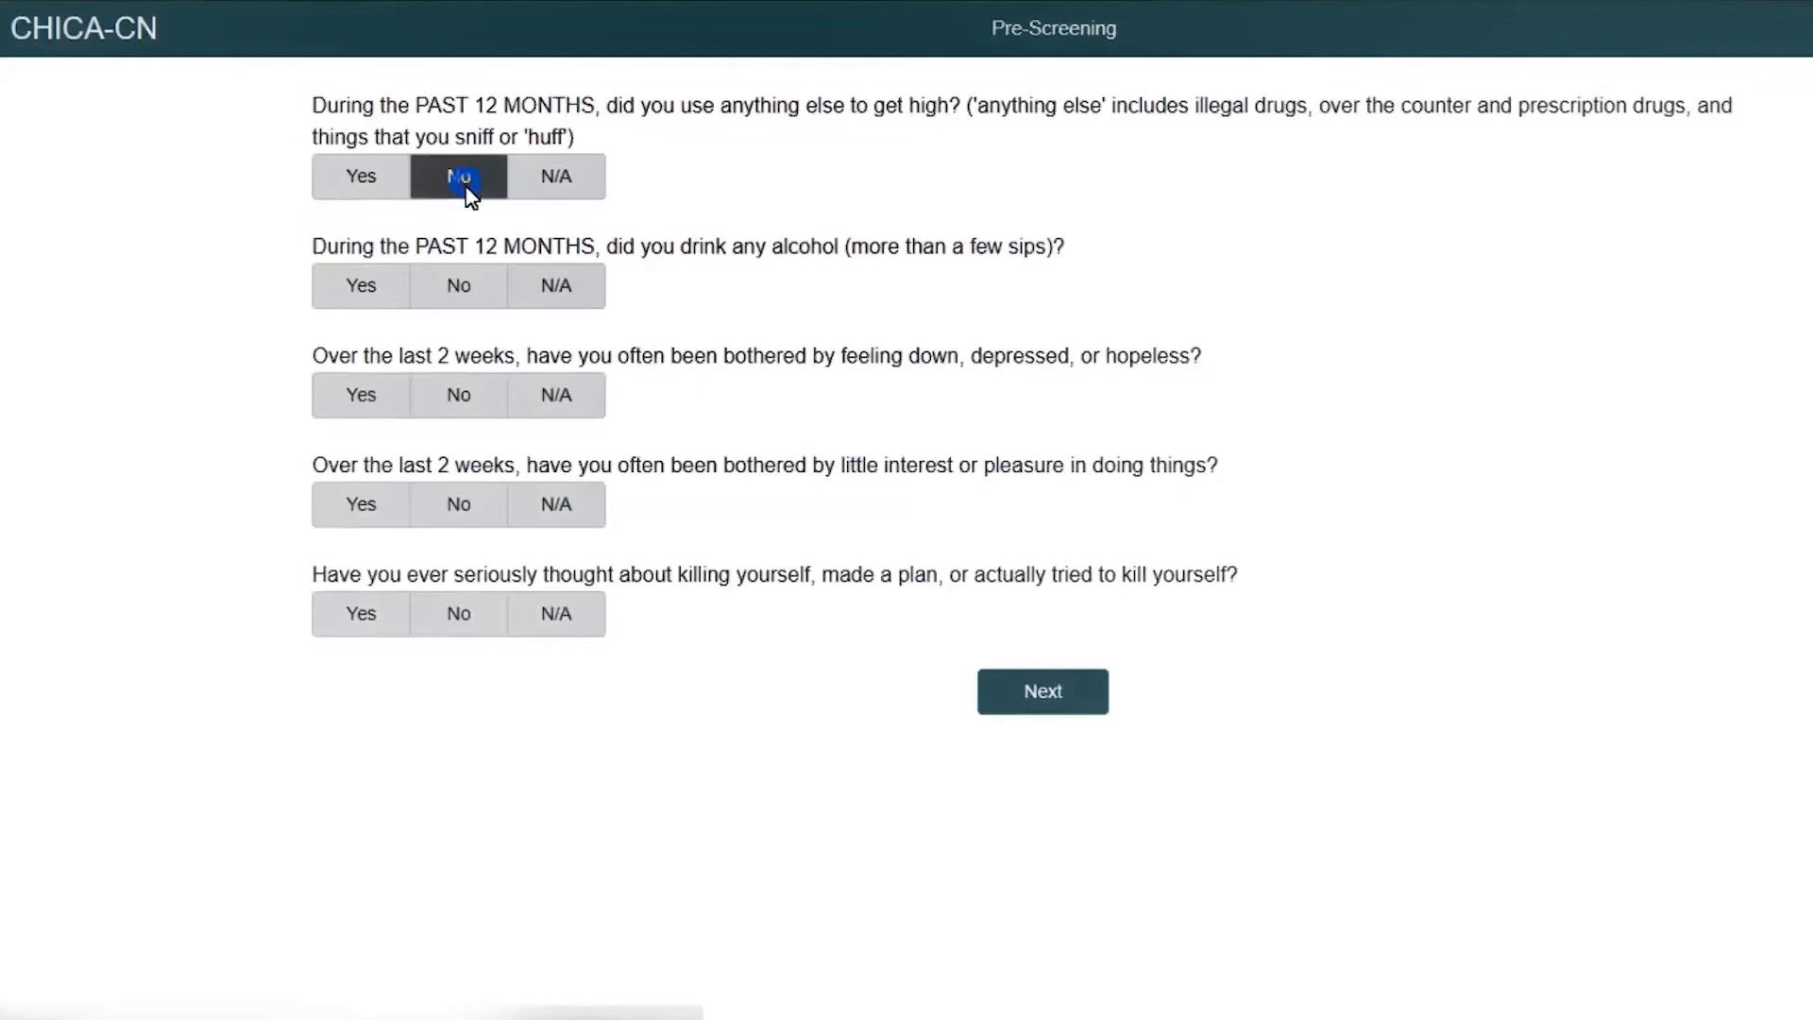
pyautogui.click(376, 297)
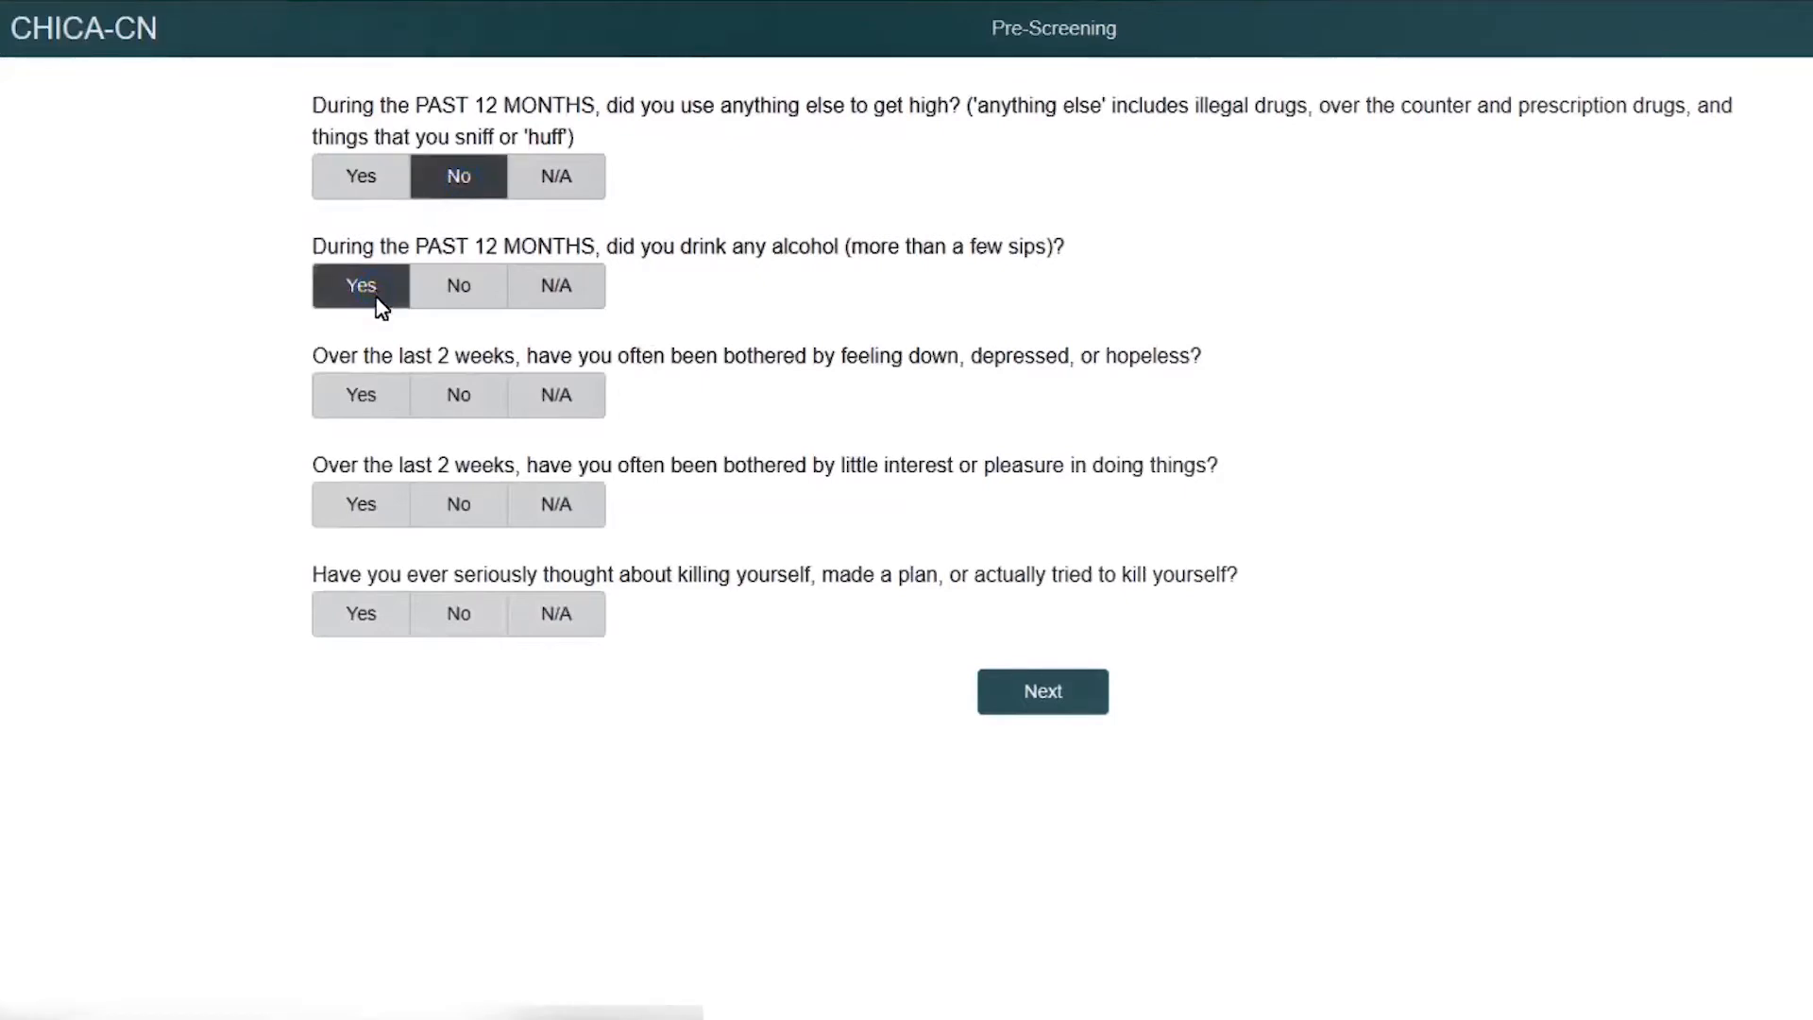
pyautogui.click(440, 404)
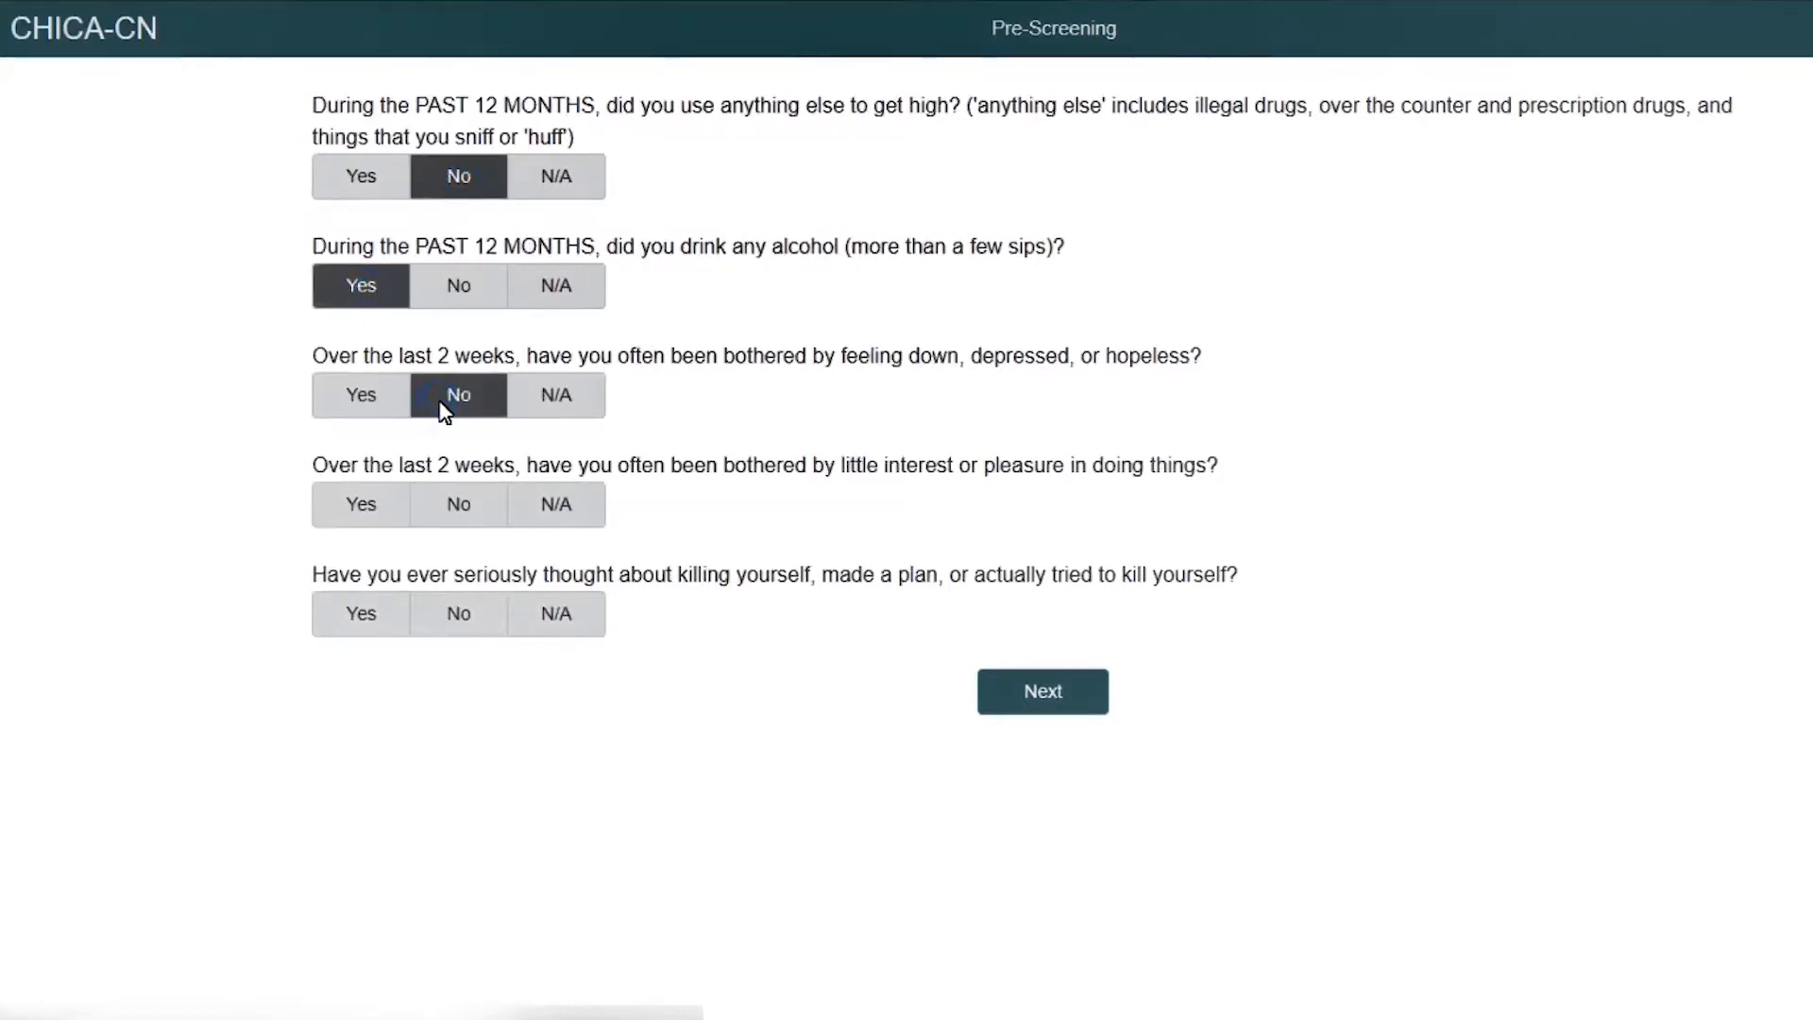
pyautogui.click(345, 497)
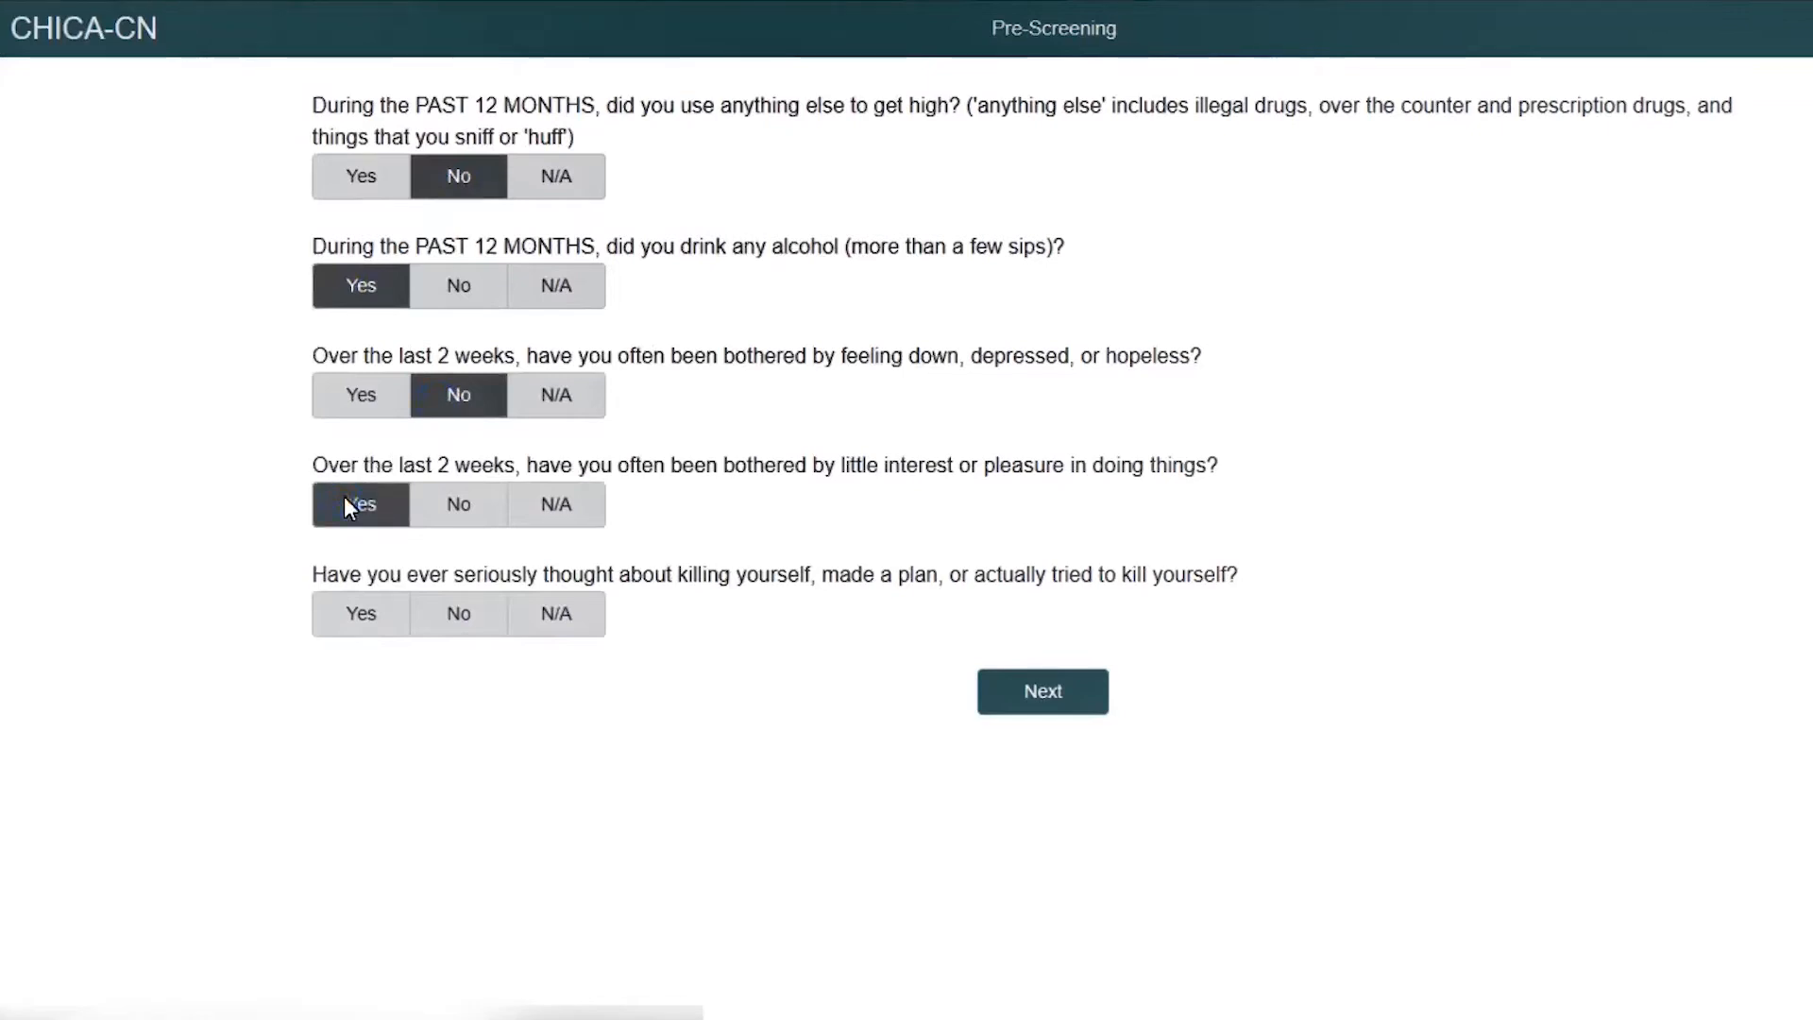
pyautogui.click(442, 609)
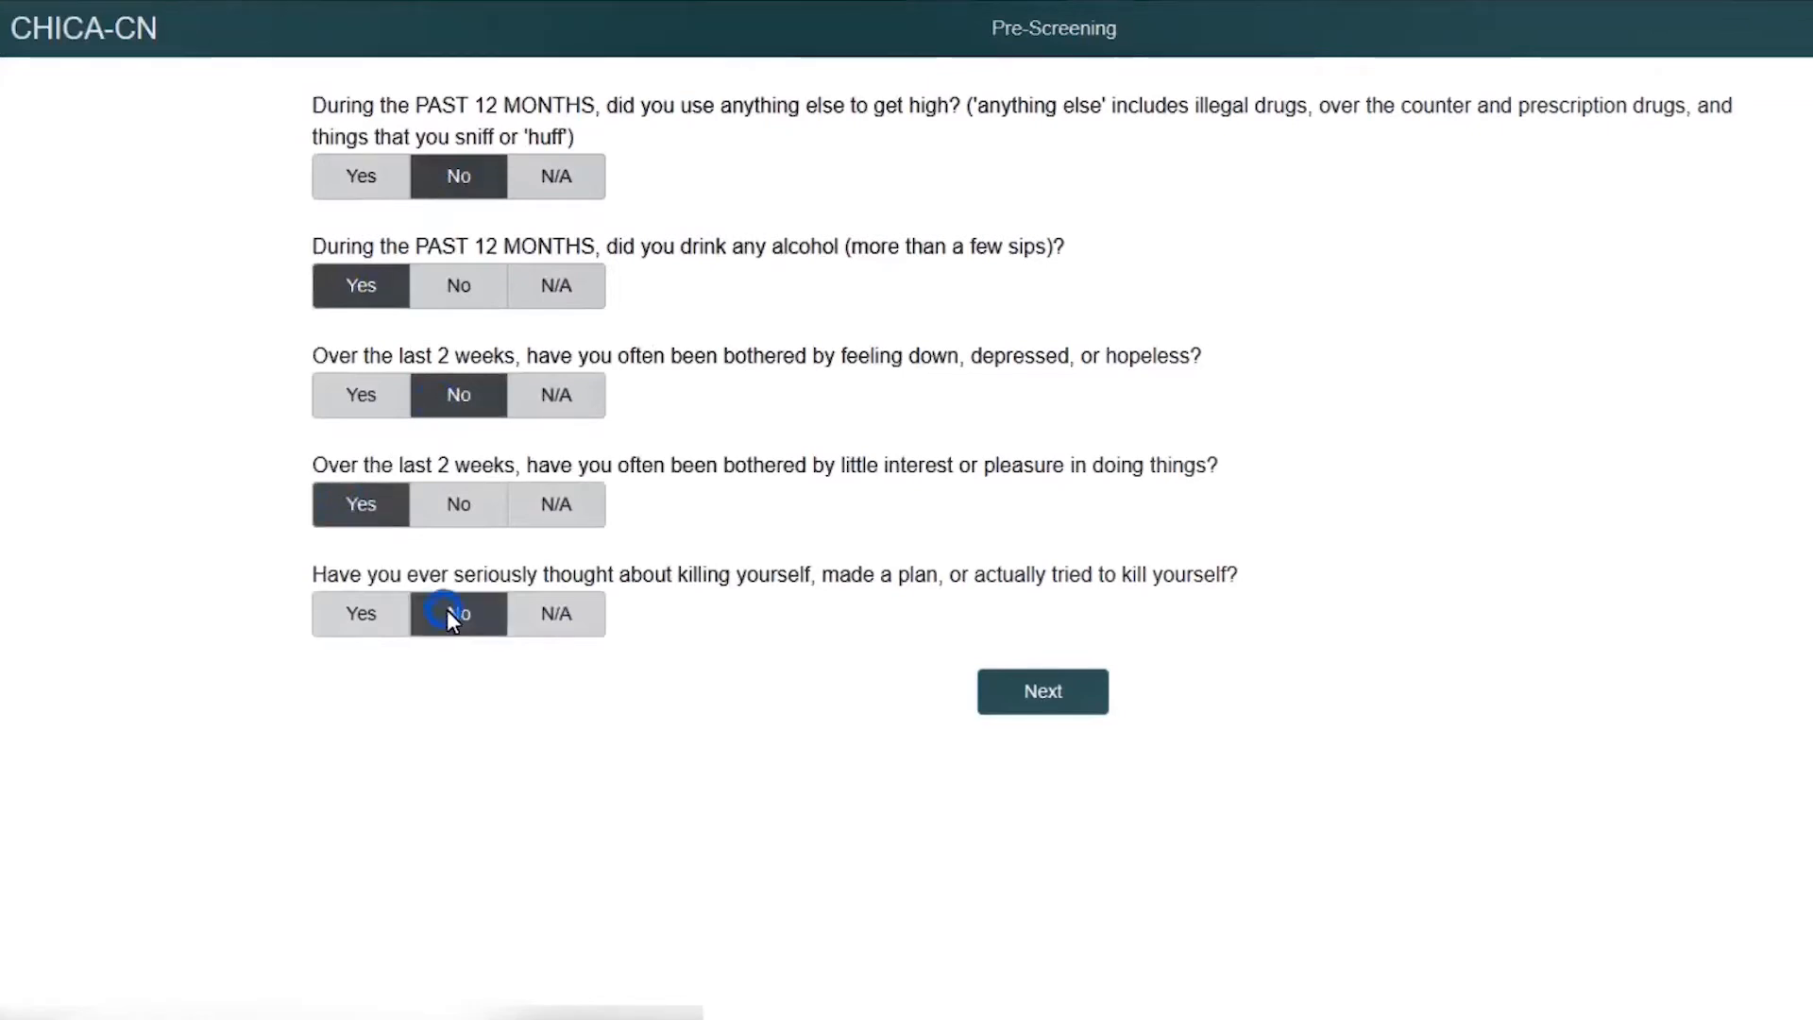
pyautogui.click(999, 683)
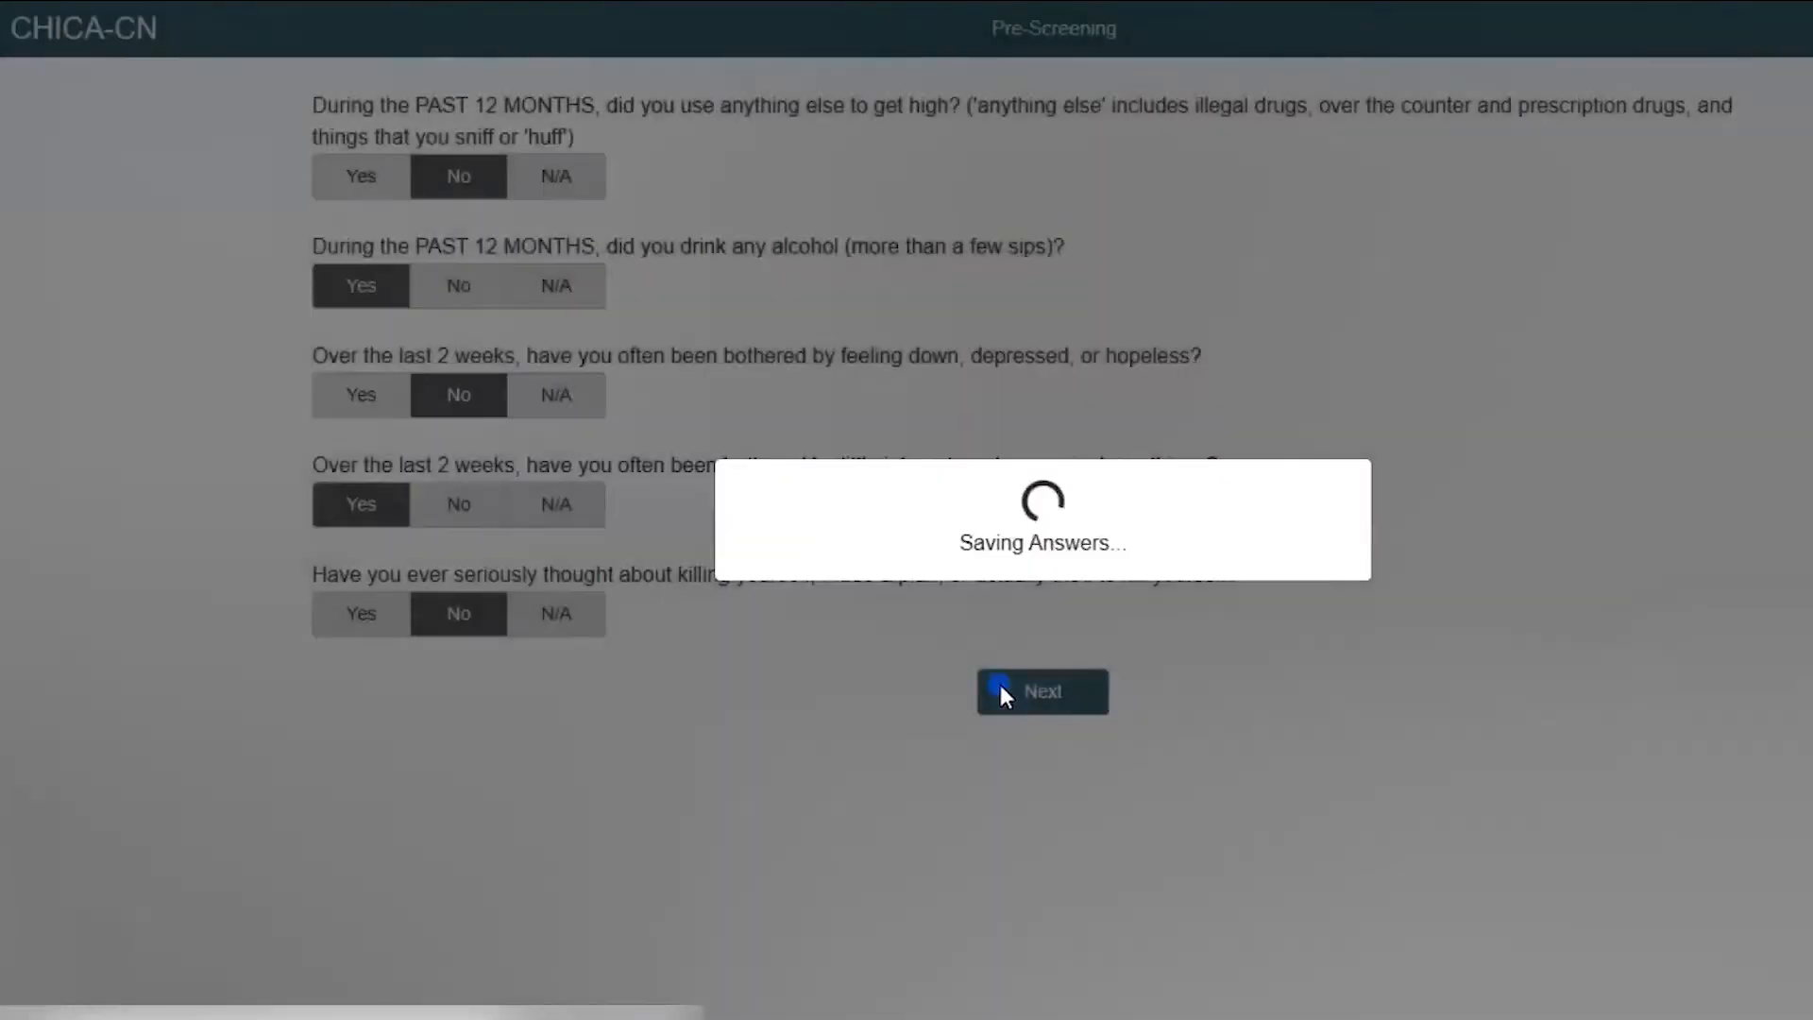
# Answer asthma Yes, worse grades No, suspension Yes, special education No, own tobacco Yes, household tobacco No and friends' tobacco Yes, completing the pre-screening
pyautogui.click(453, 257)
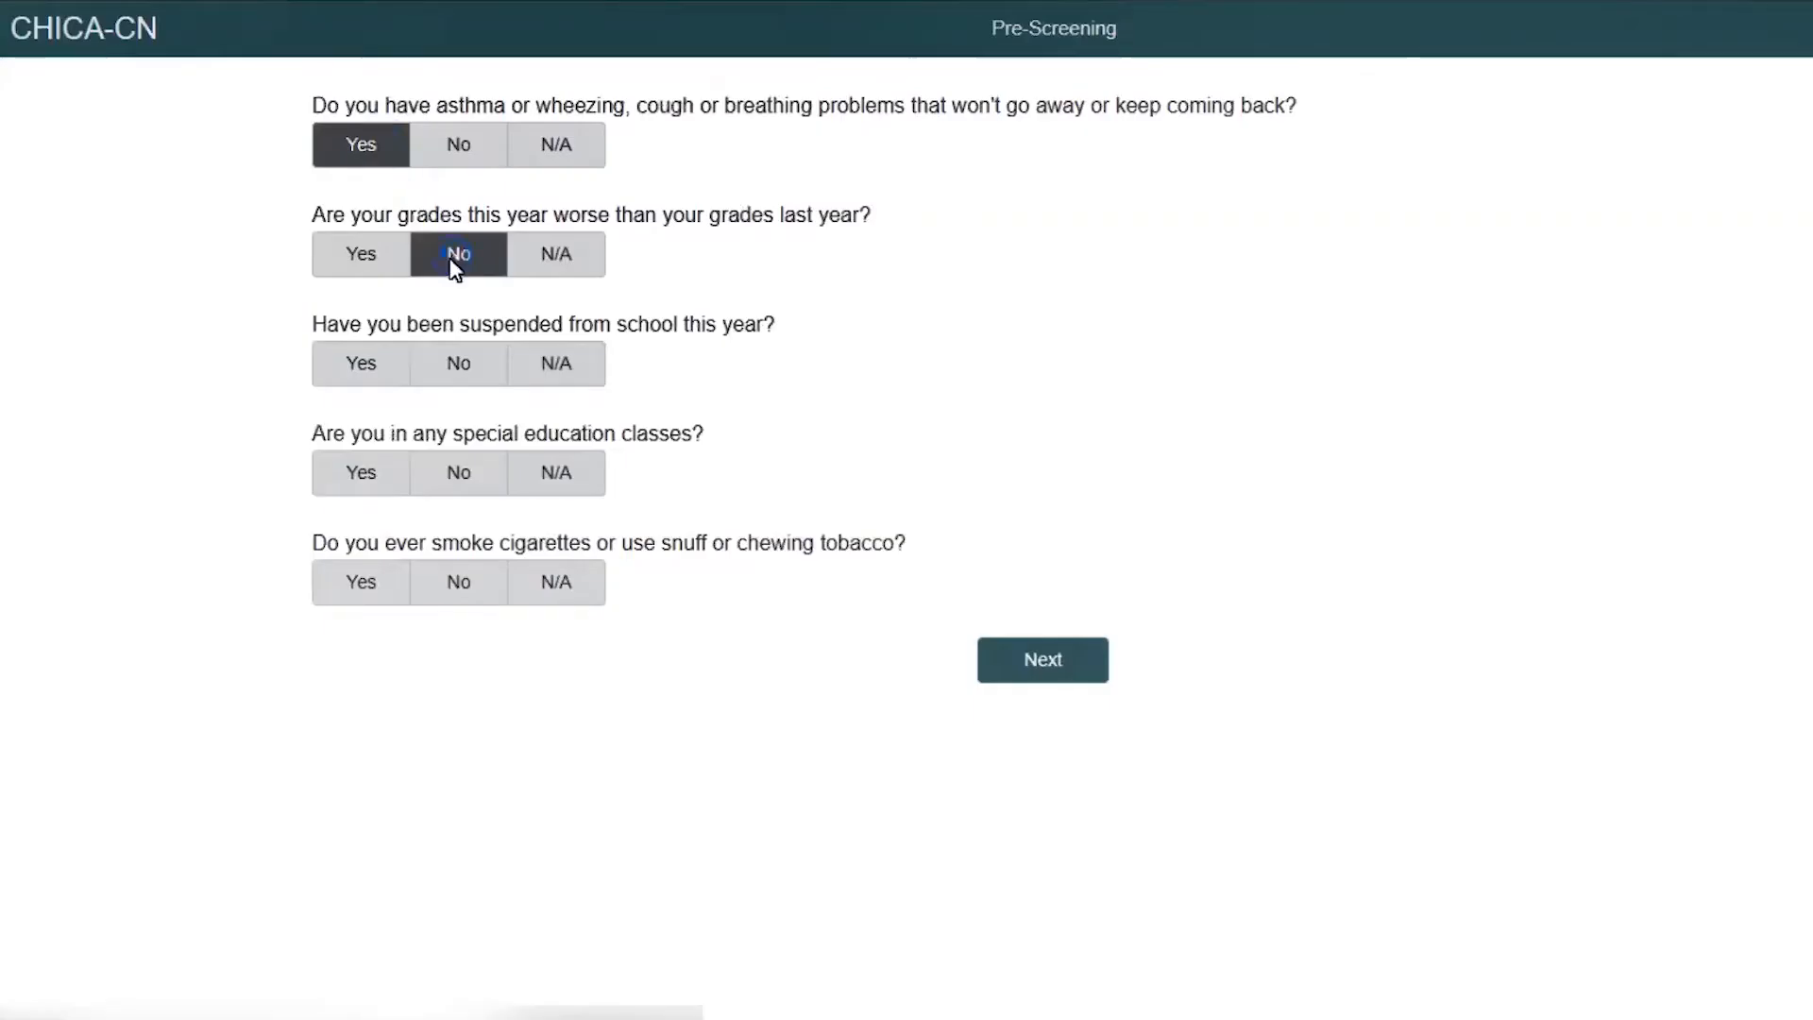
pyautogui.click(370, 361)
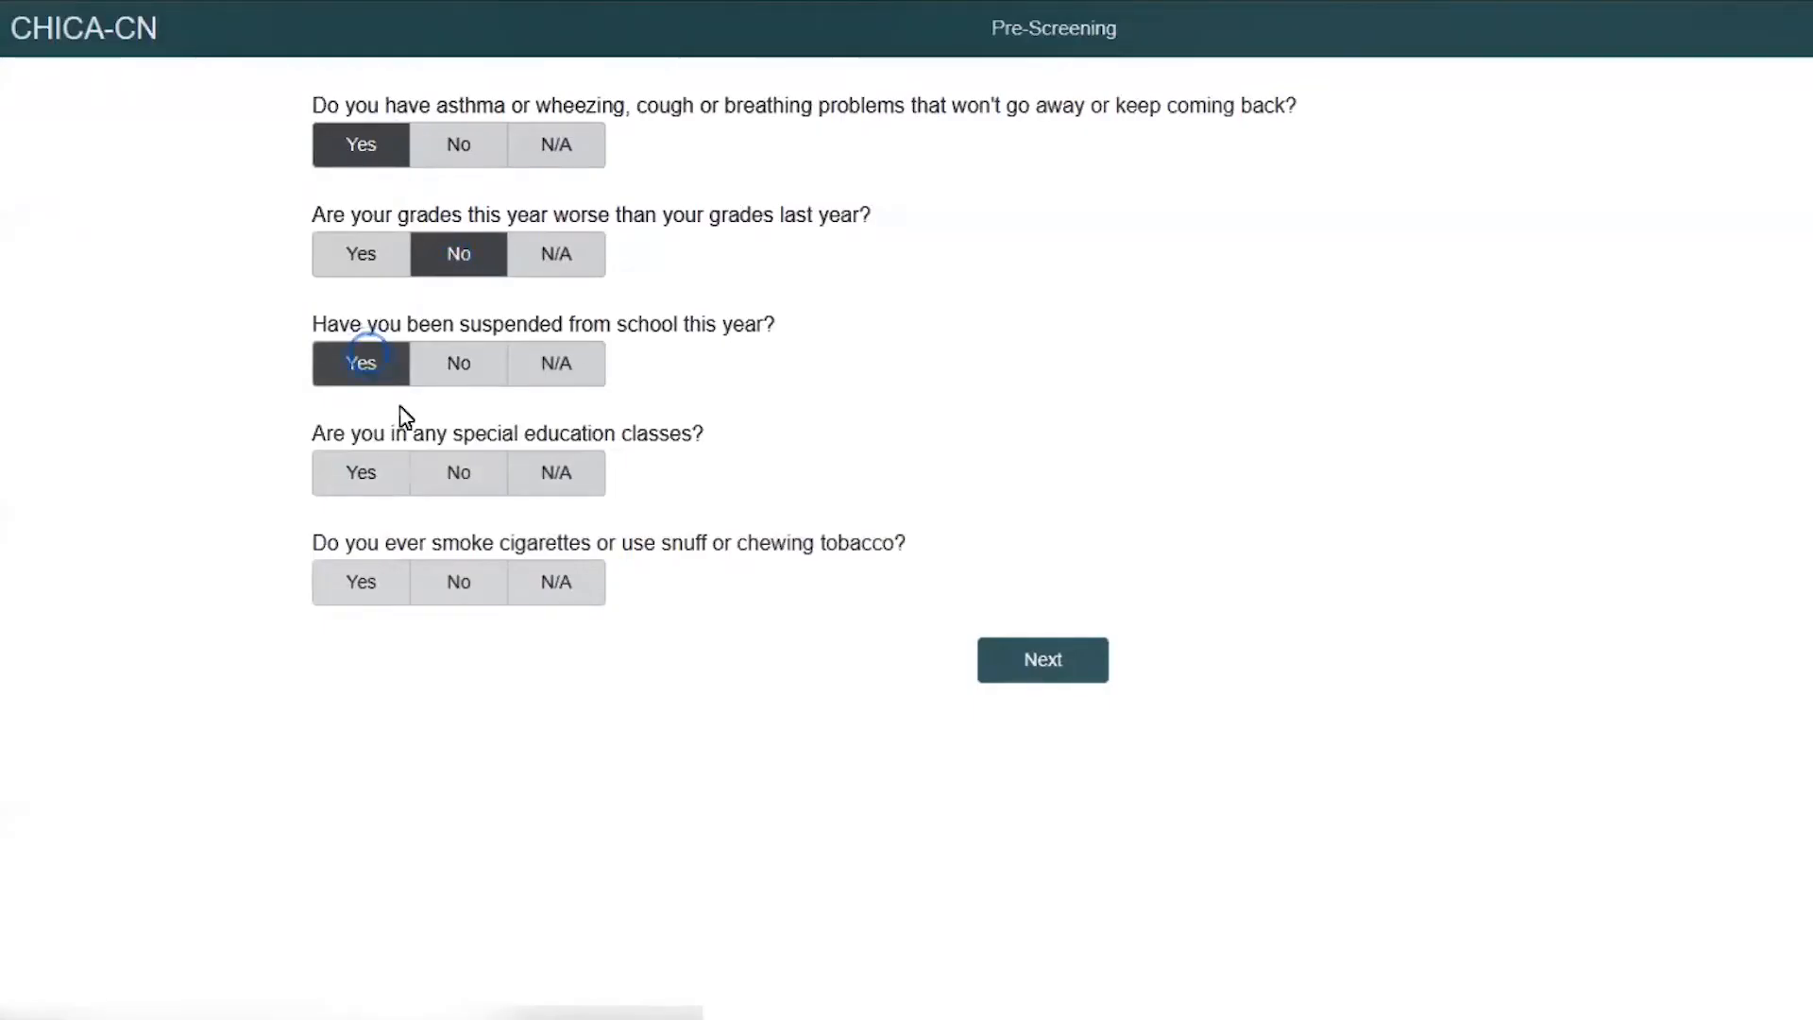
pyautogui.click(462, 472)
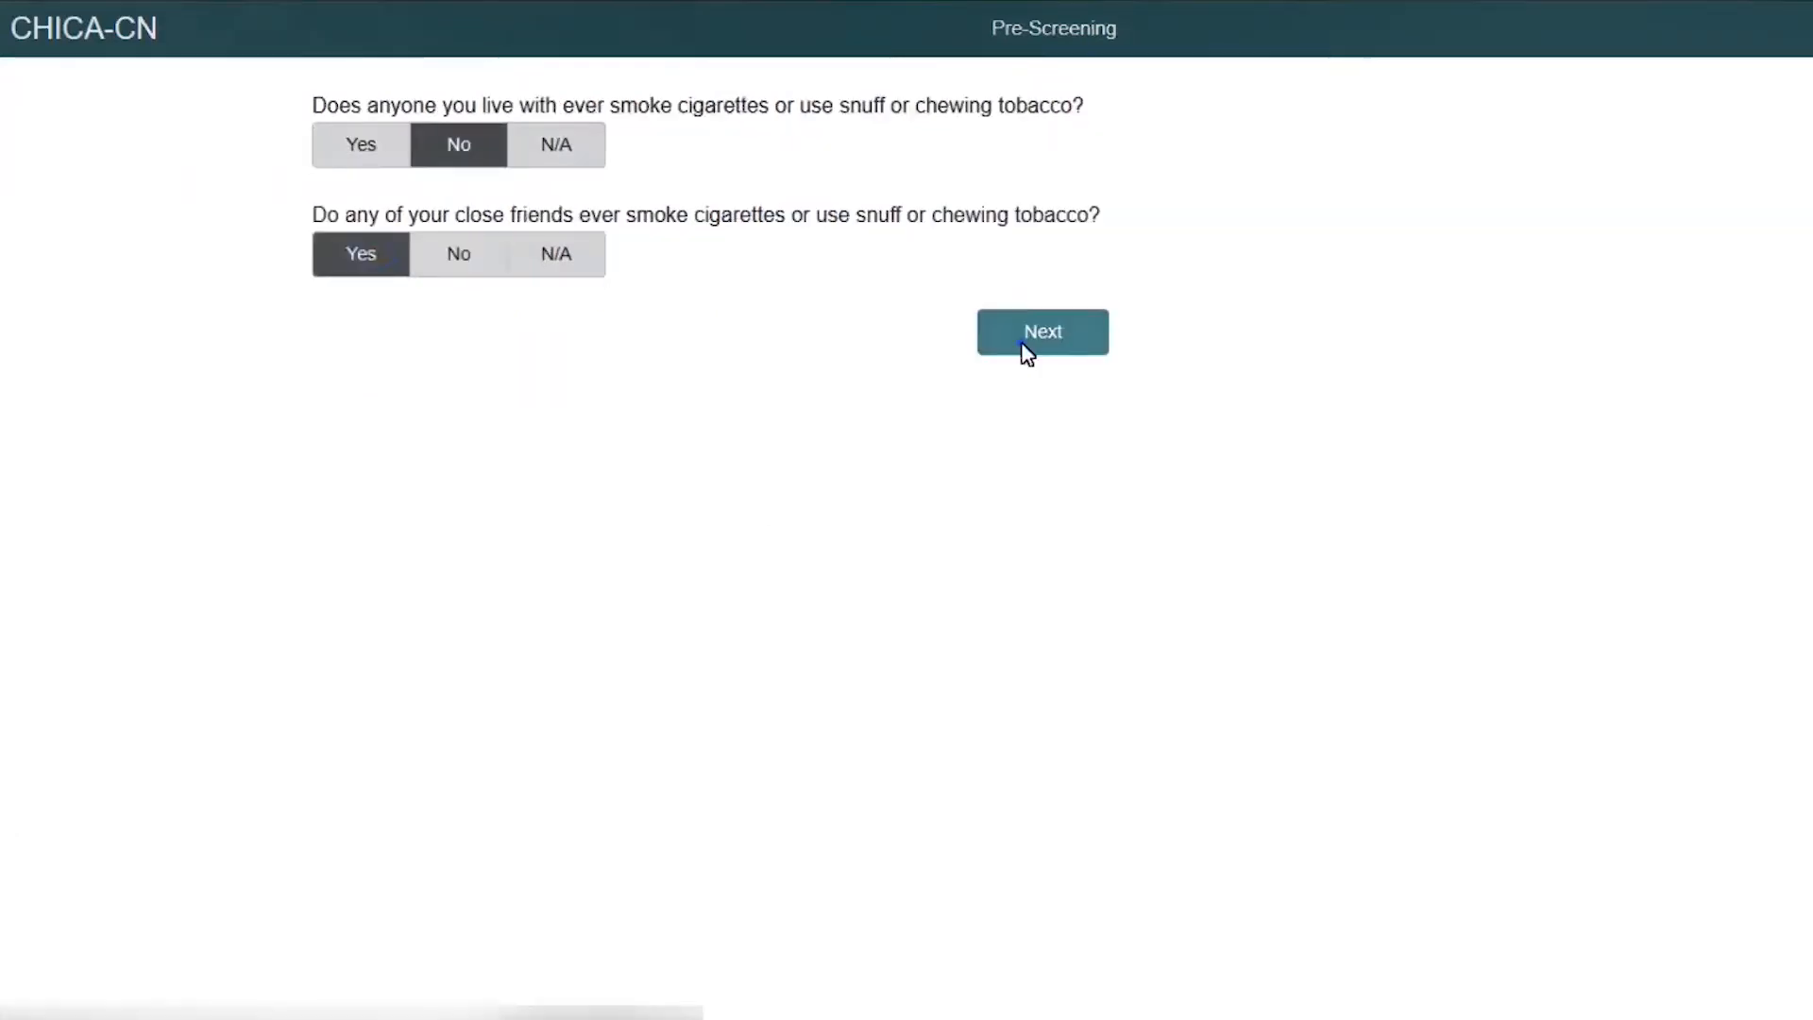
pyautogui.click(1024, 346)
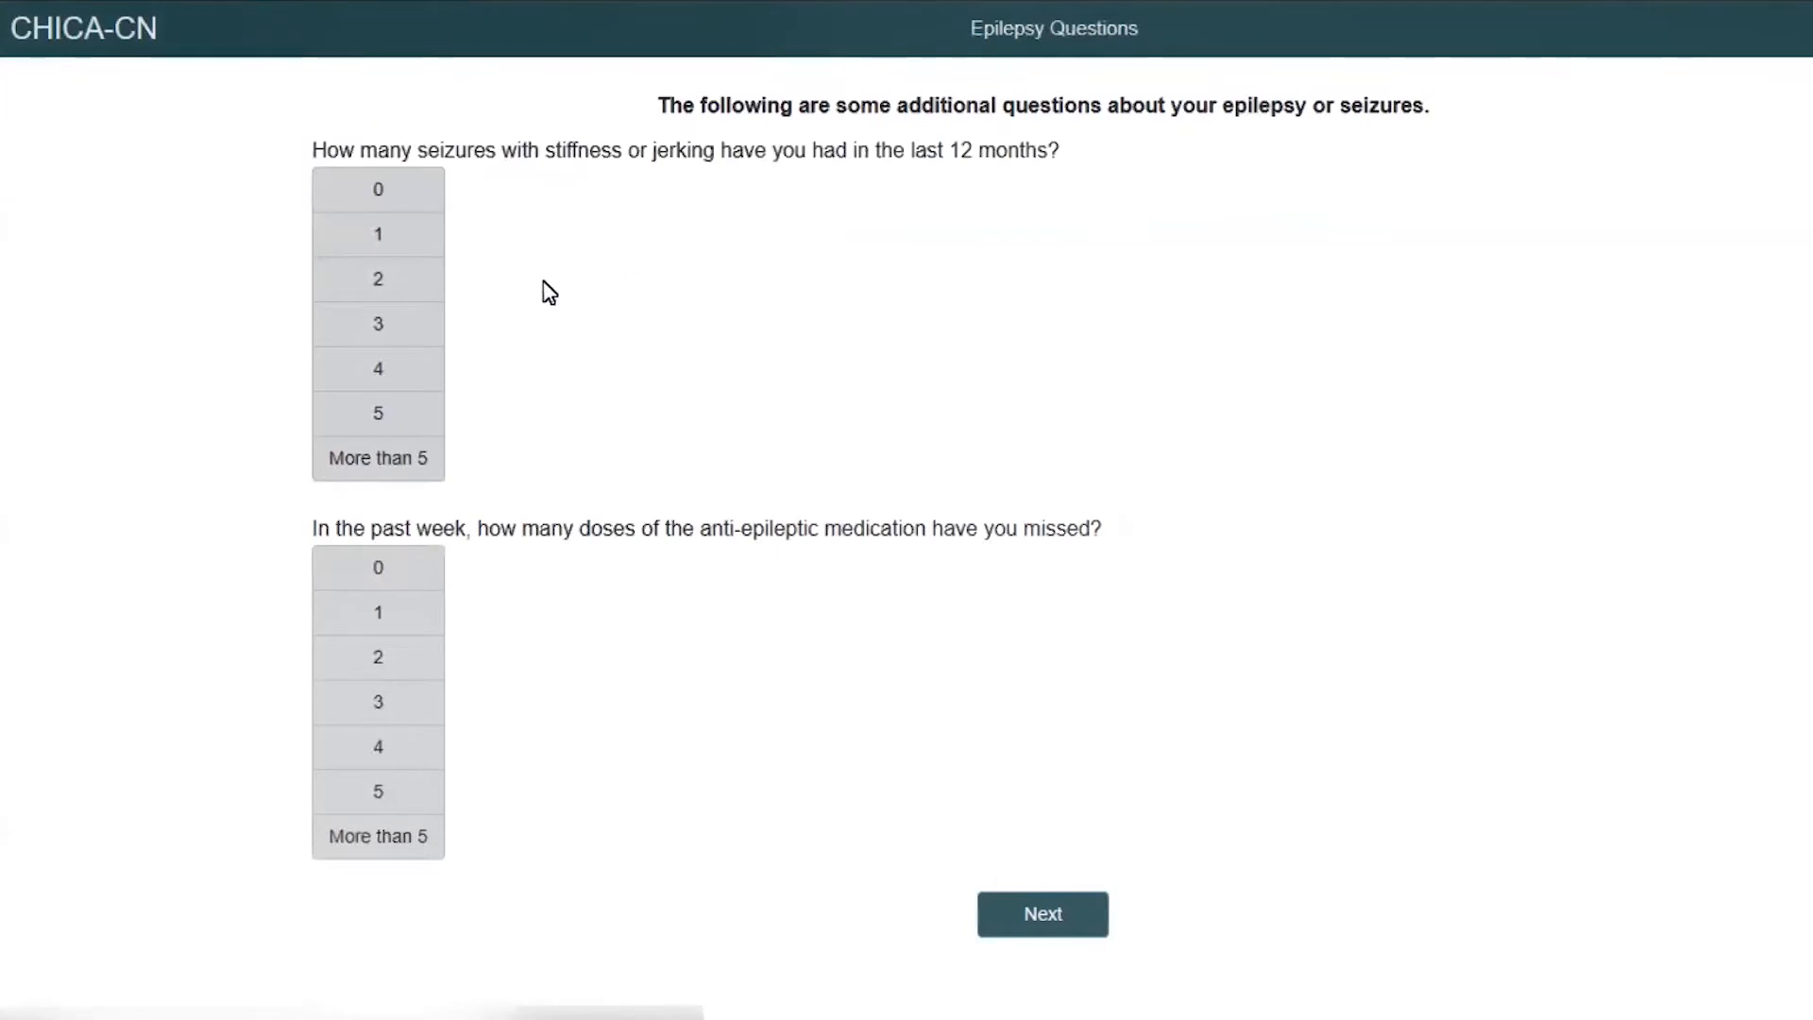
# Report 2 seizures in the last 12 months and 1 missed medication dose in the past week, and submit the page
pyautogui.click(417, 281)
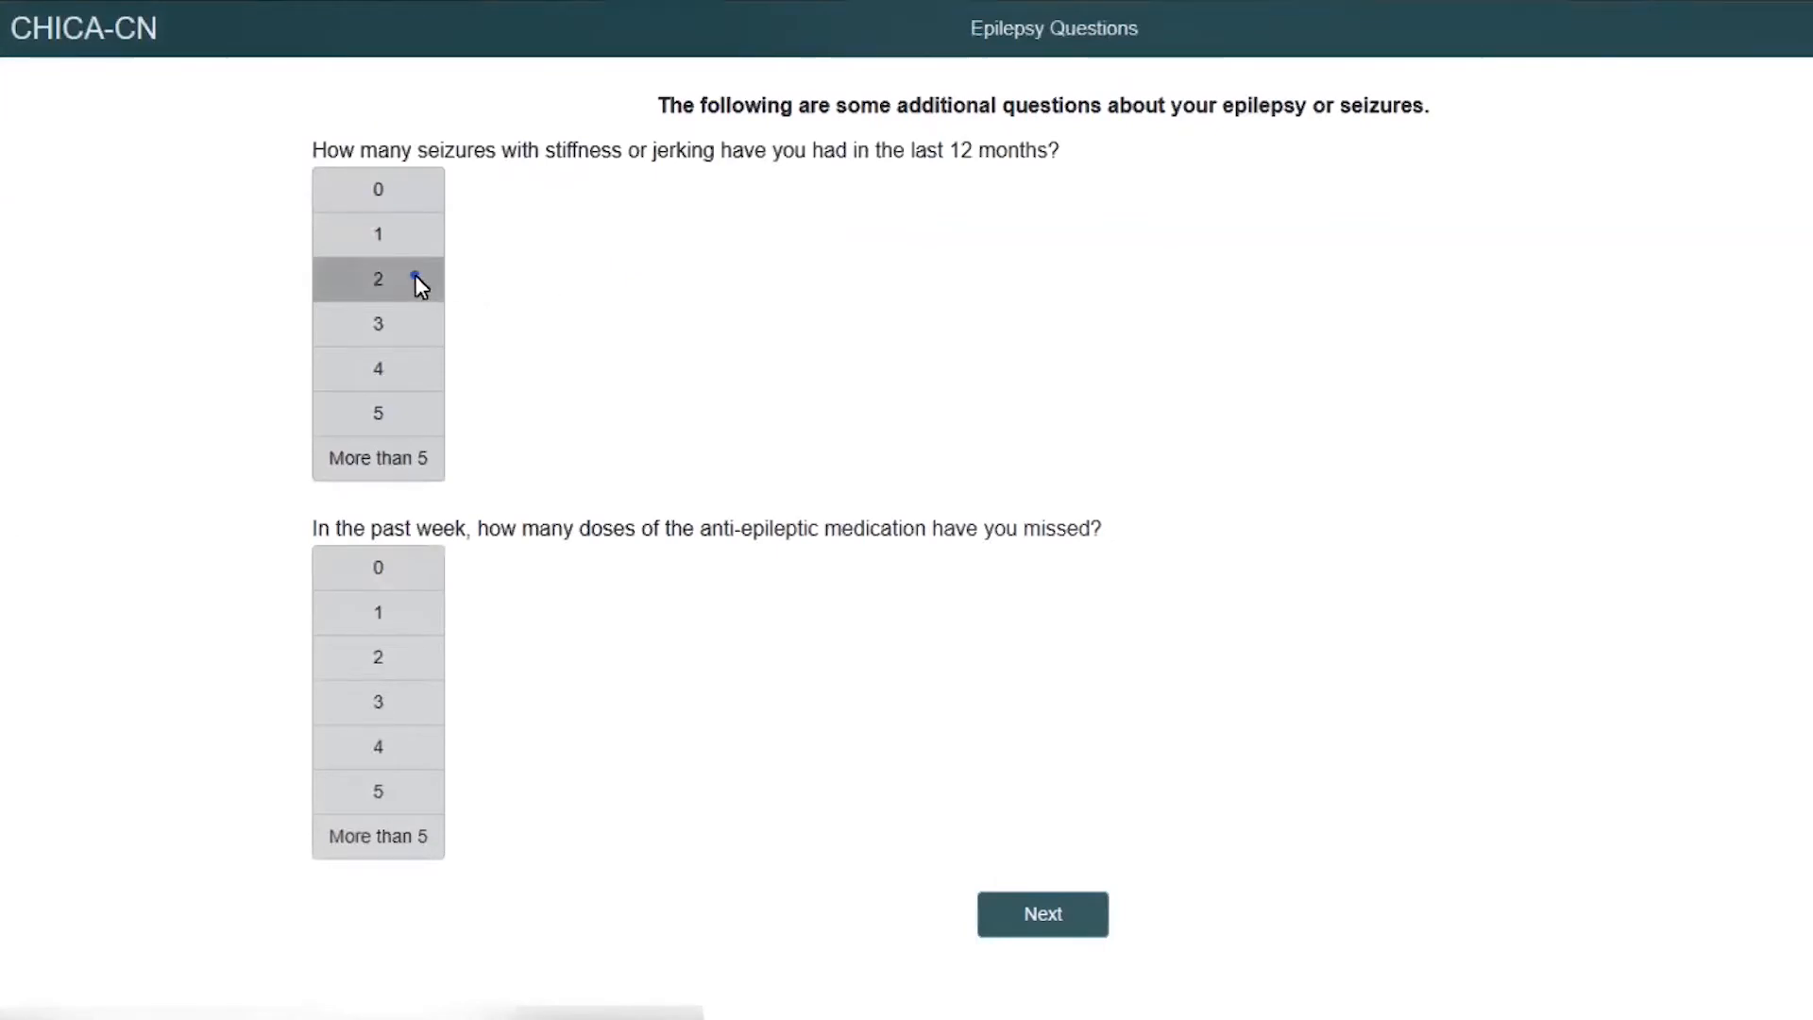
pyautogui.click(379, 614)
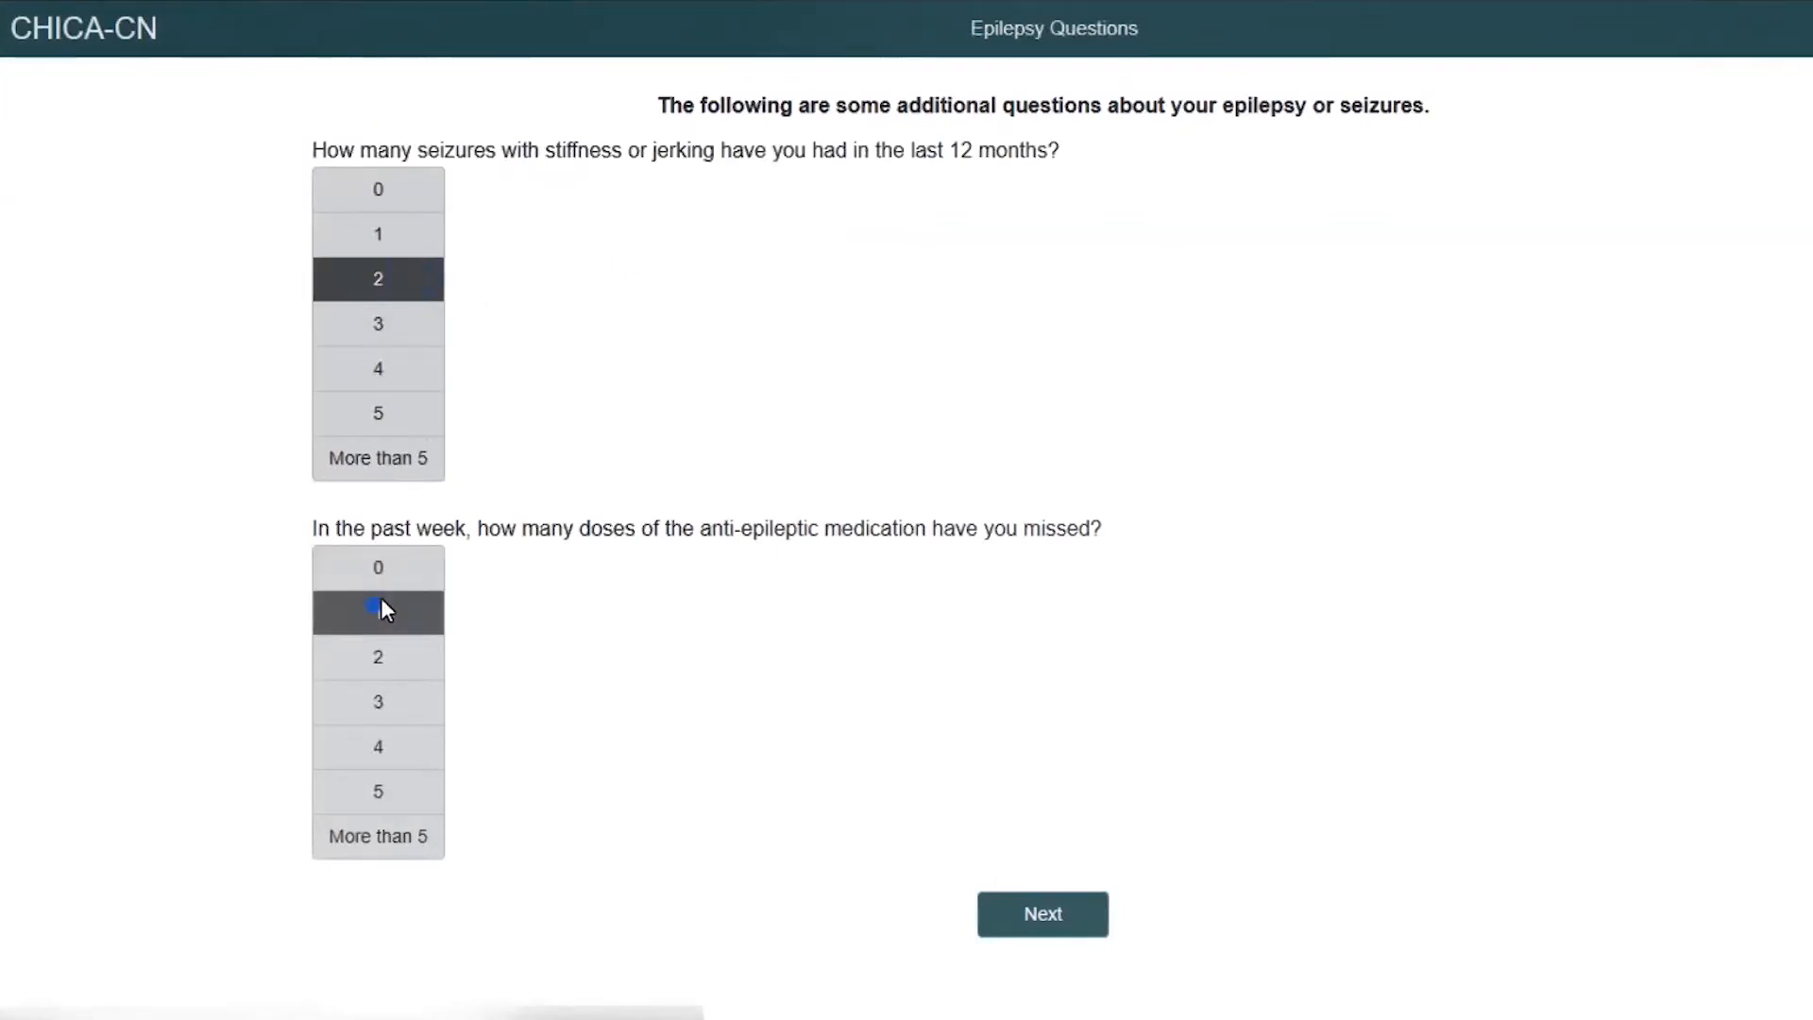
pyautogui.click(1017, 902)
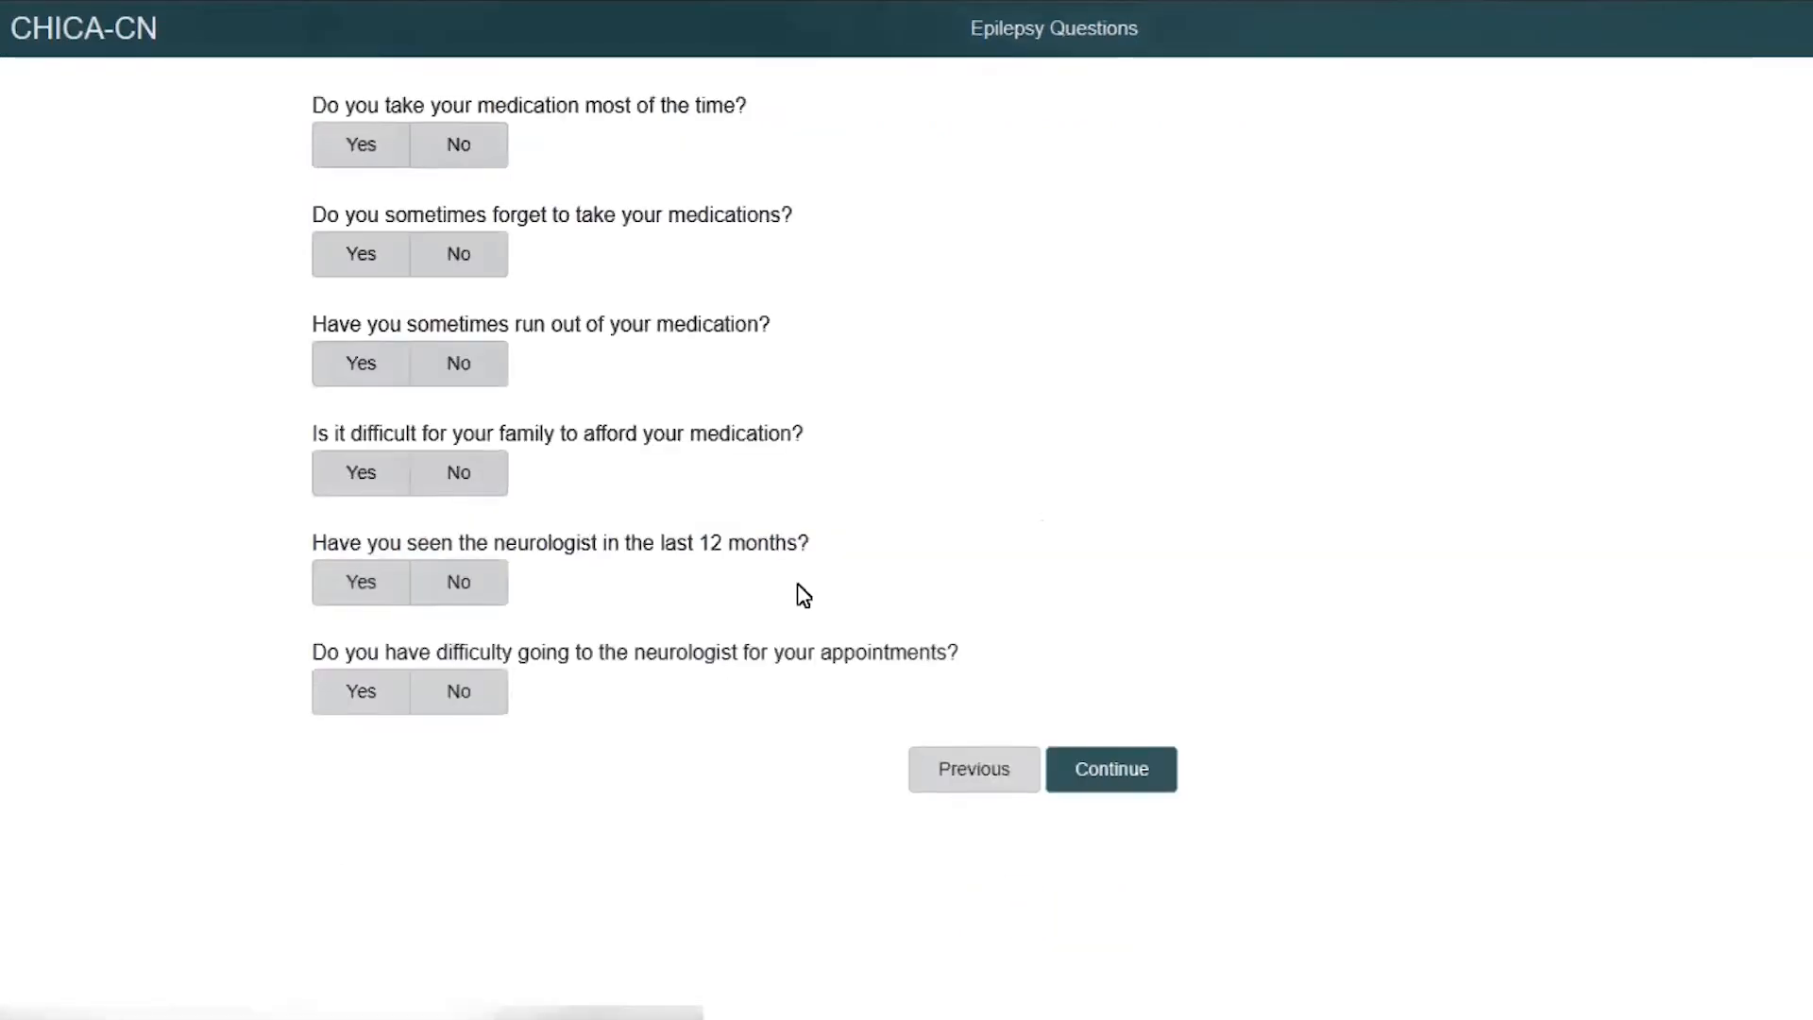
# Answer taking medication Yes, forgetting it No, running out Yes, difficulty affording it No, neurologist seen Yes and difficulty attending appointments No
pyautogui.click(368, 156)
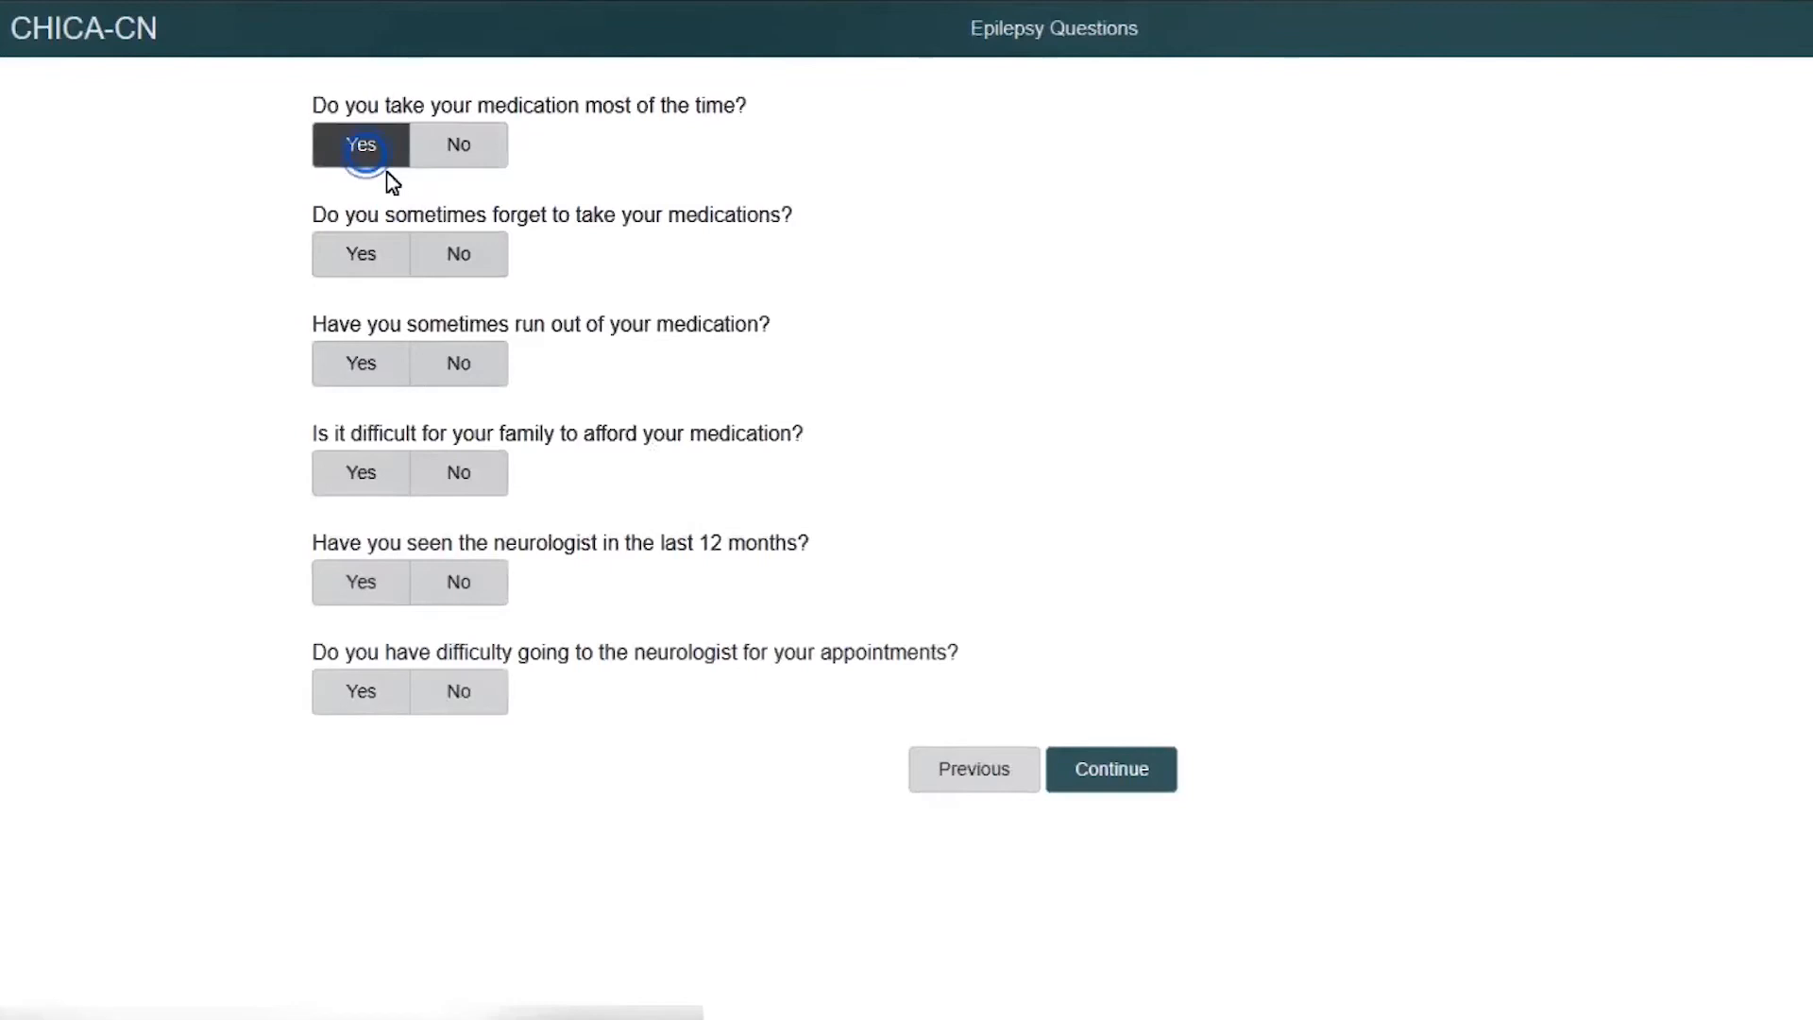
pyautogui.click(440, 247)
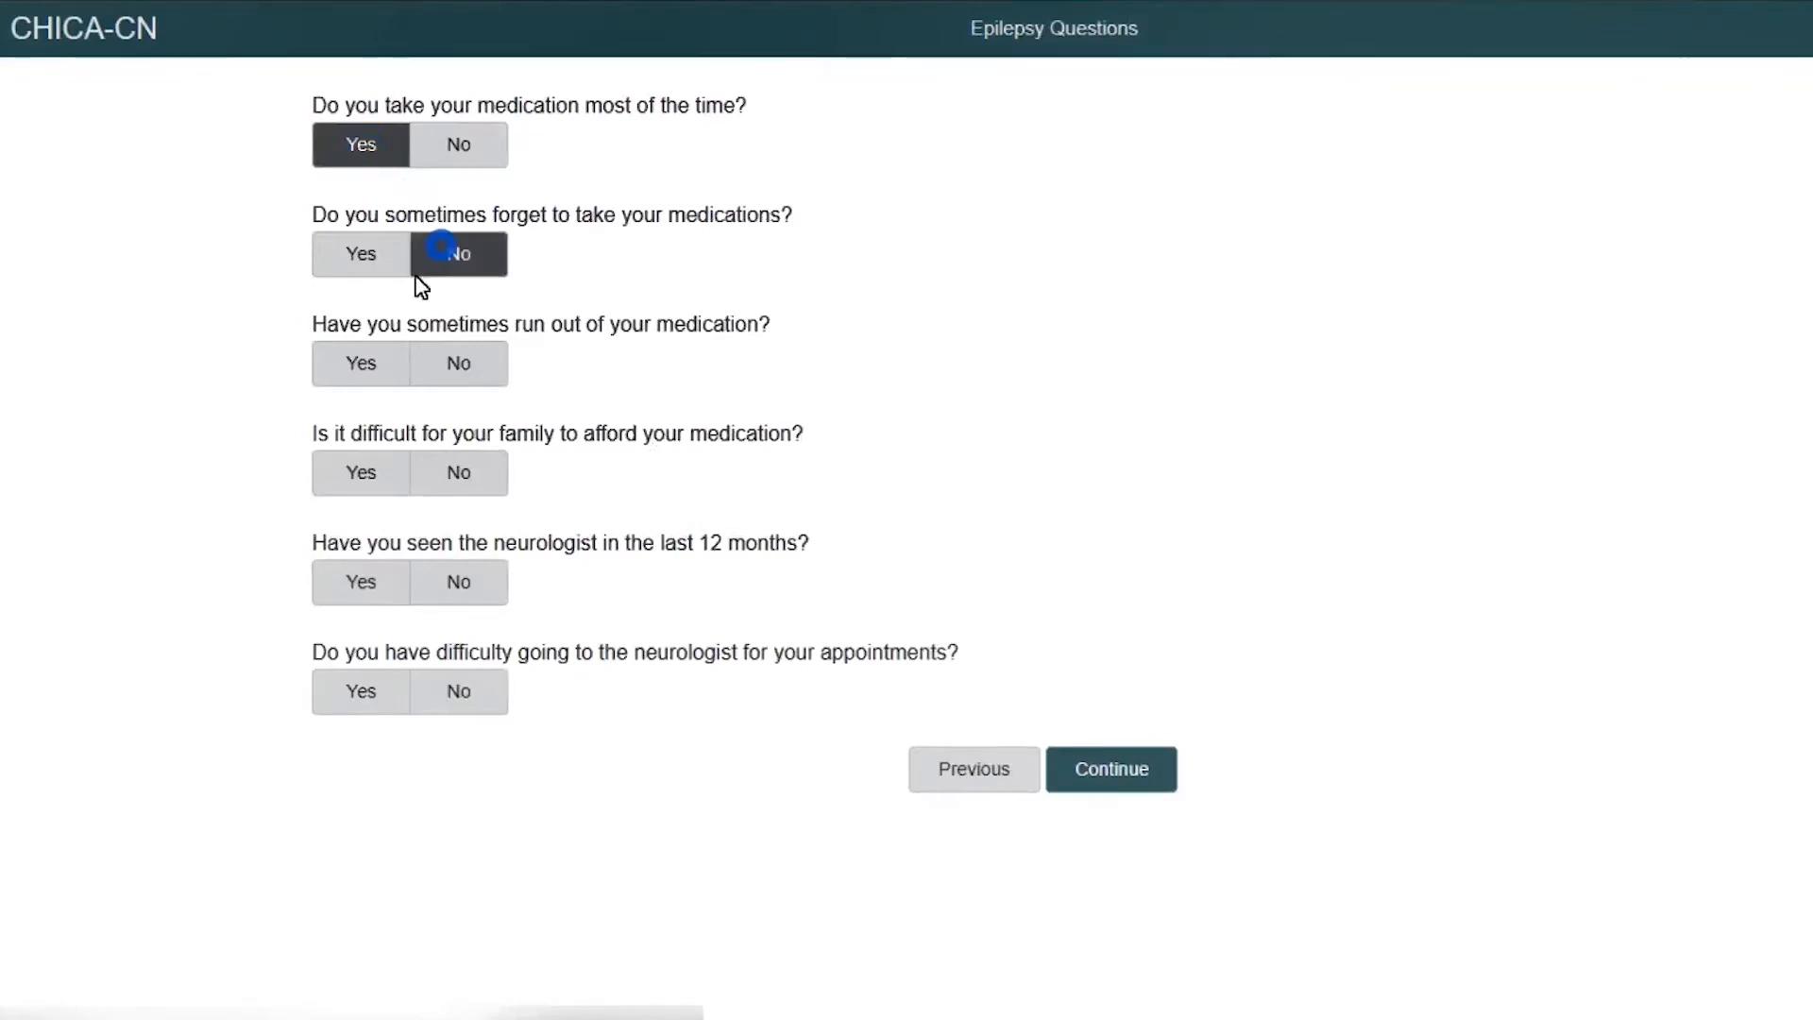
pyautogui.click(364, 360)
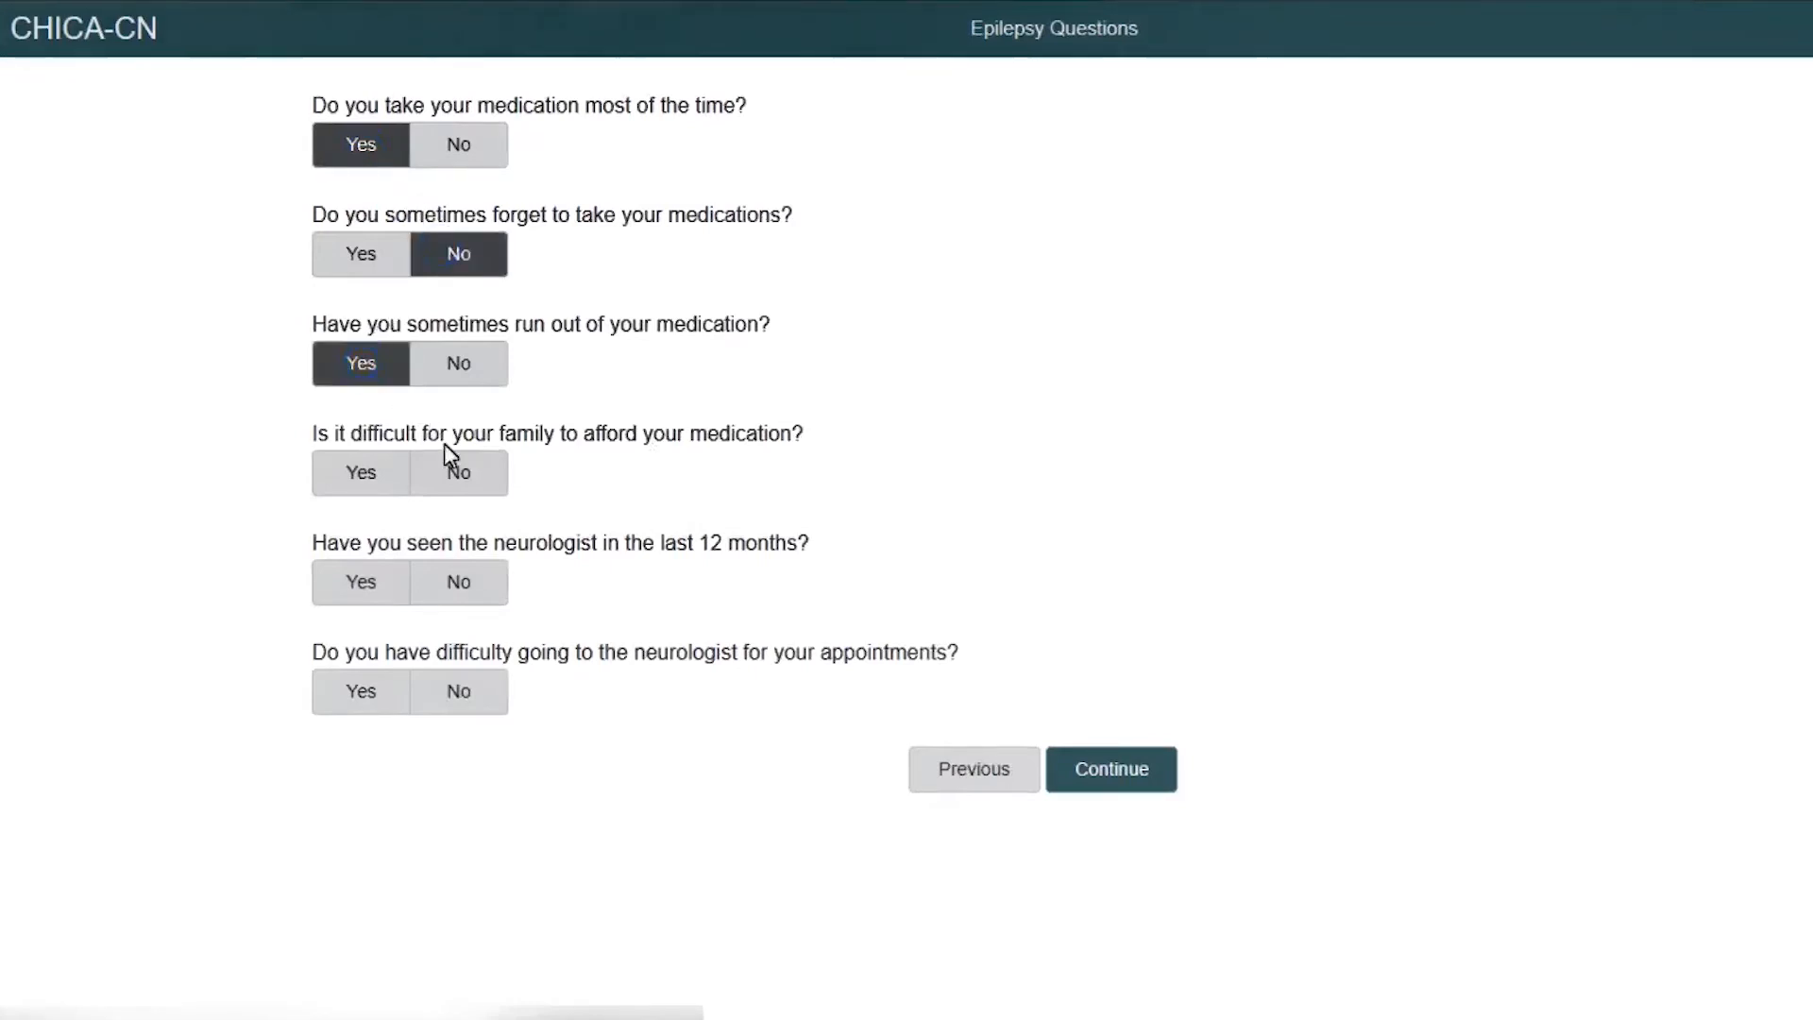
pyautogui.click(460, 475)
pyautogui.click(355, 579)
pyautogui.click(447, 700)
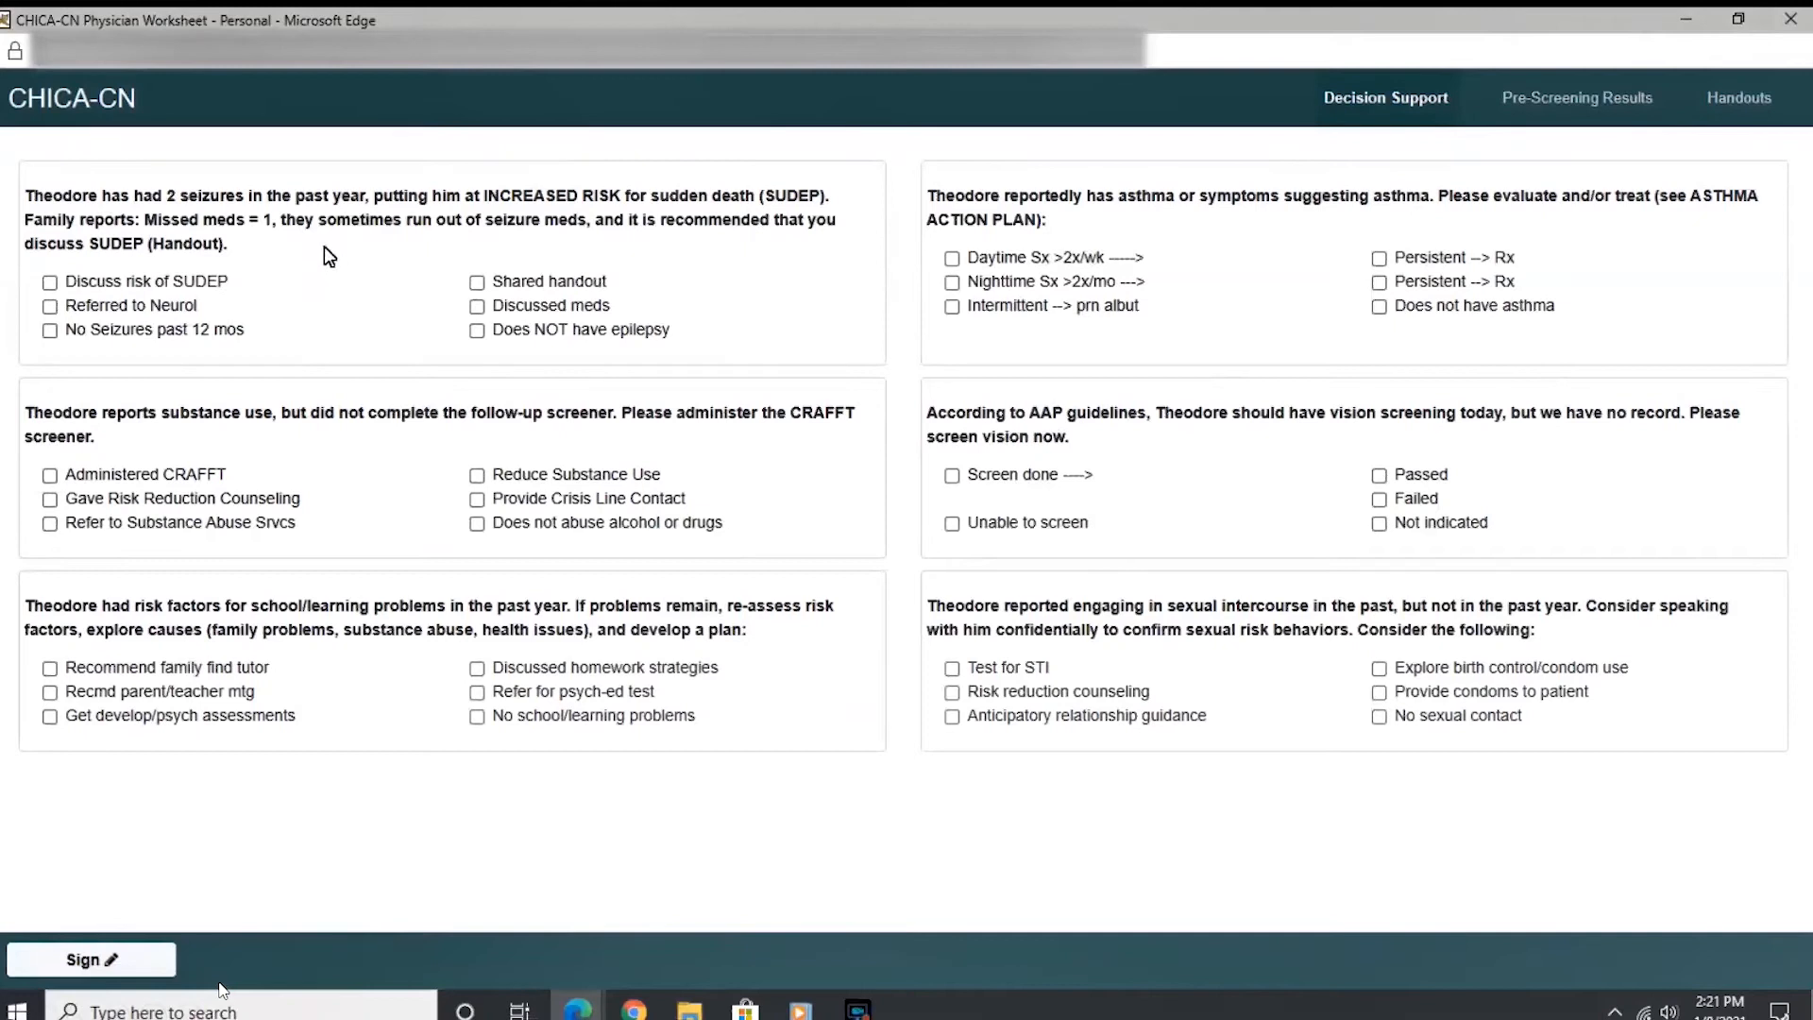
# Mark Discuss risk of SUDEP, Shared handout and Discussed meds for seizures, and Nighttime Sx >2x/mo with Persistent --> Rx for asthma
pyautogui.click(50, 283)
pyautogui.click(478, 283)
pyautogui.click(477, 307)
pyautogui.click(955, 285)
pyautogui.click(1379, 284)
# Mark Administered CRAFFT, Reduce Substance Use and Gave Risk Reduction Counseling for substance use, and record the vision screen as done and Passed
pyautogui.click(50, 474)
pyautogui.click(478, 475)
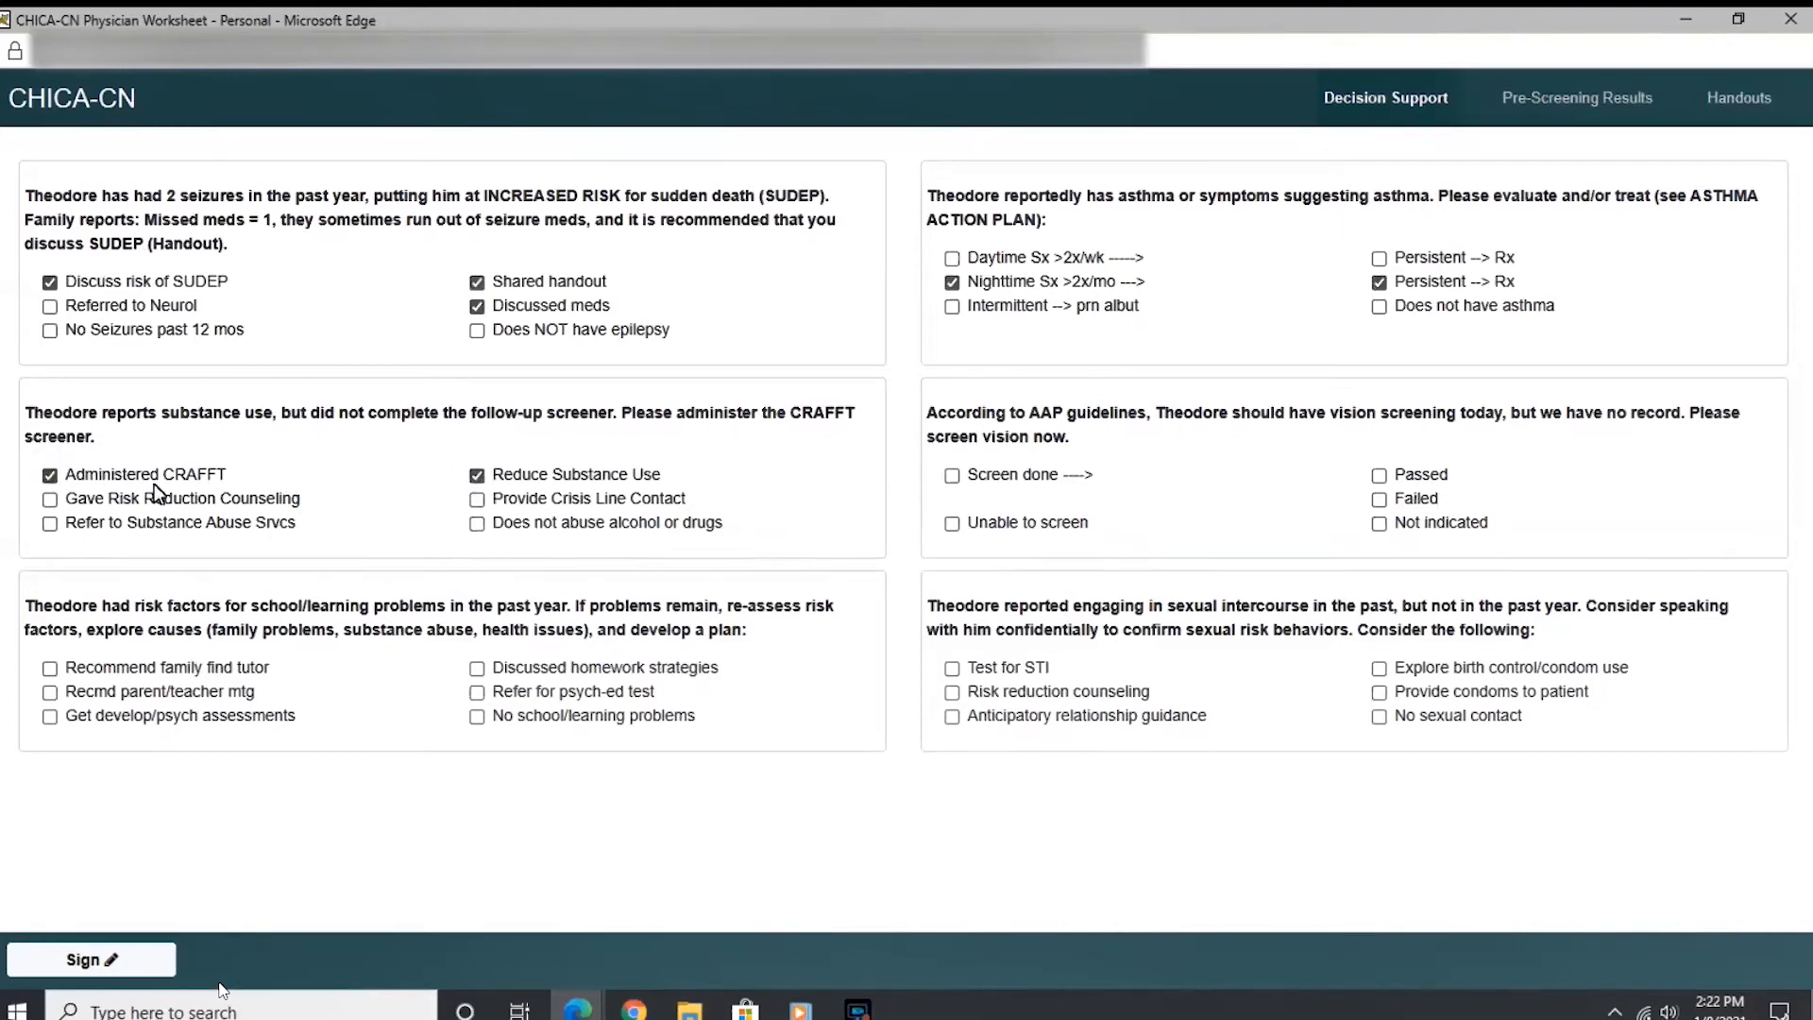
pyautogui.click(50, 498)
pyautogui.click(952, 476)
pyautogui.click(1379, 475)
# Mark the tutor, parent/teacher meeting and psych-ed test recommendations for school problems, plus Test for STI and Anticipatory relationship guidance for sexual activity
pyautogui.click(51, 668)
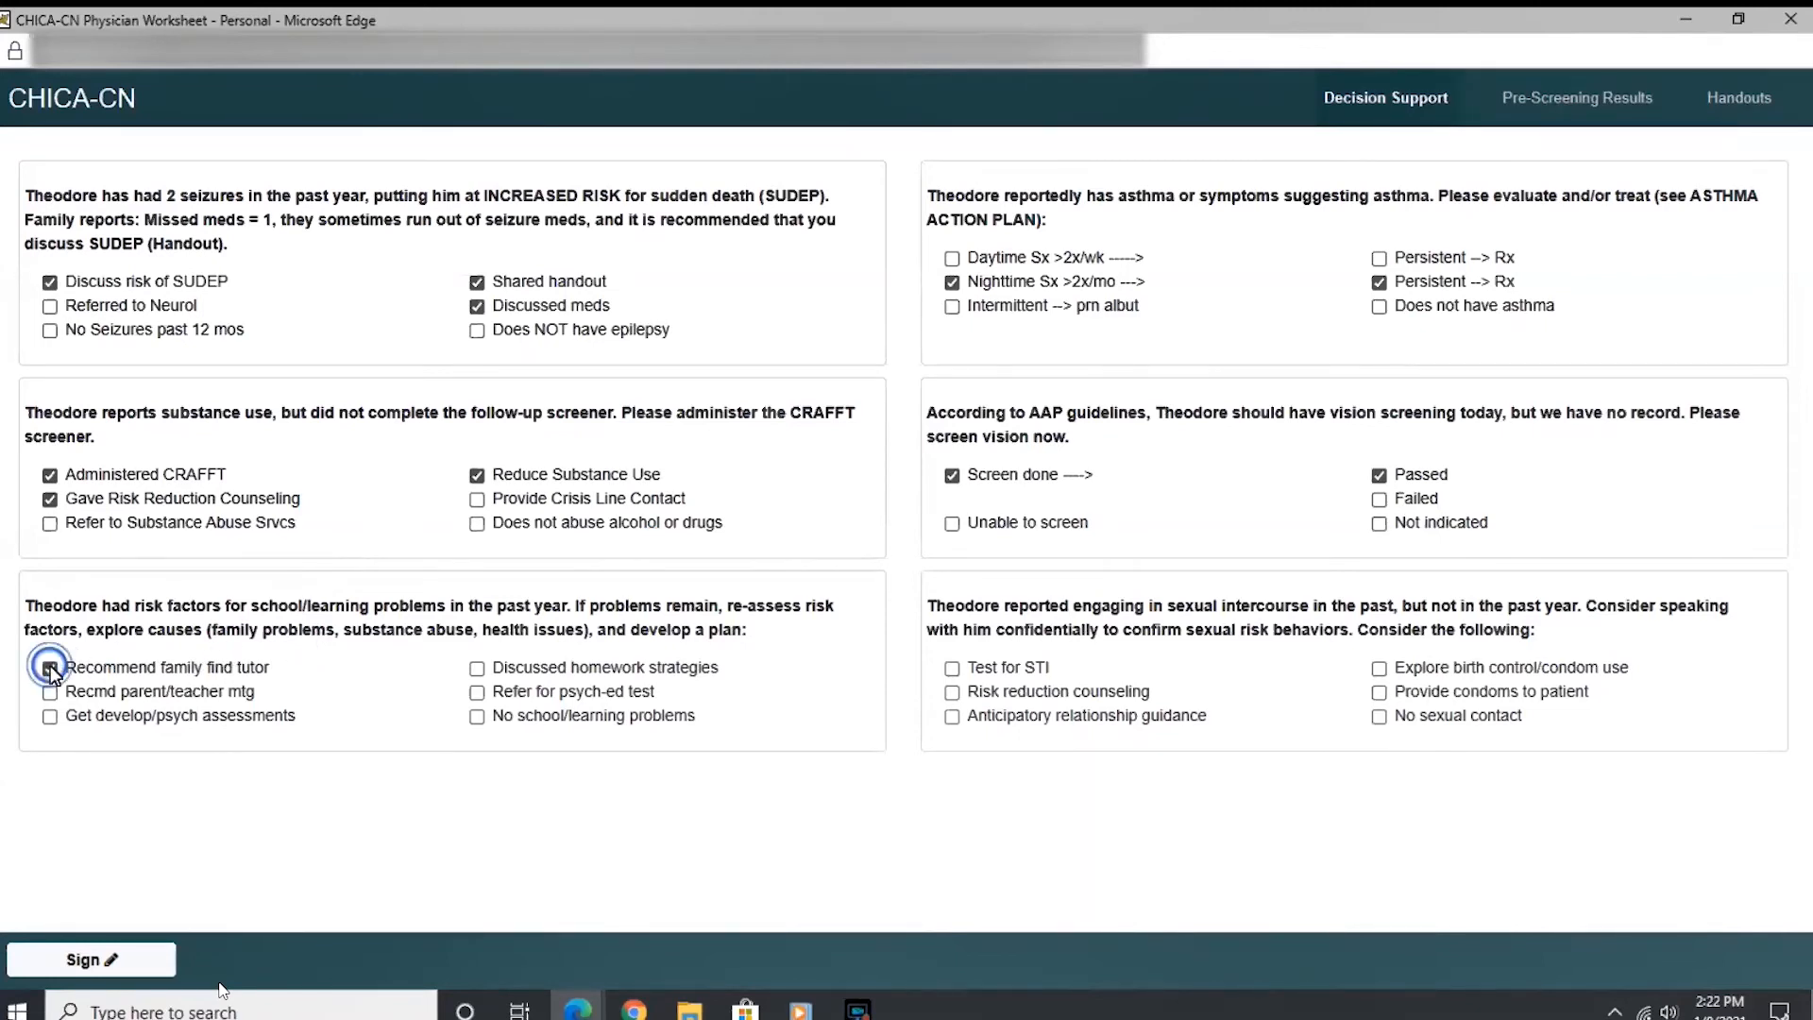
pyautogui.click(51, 693)
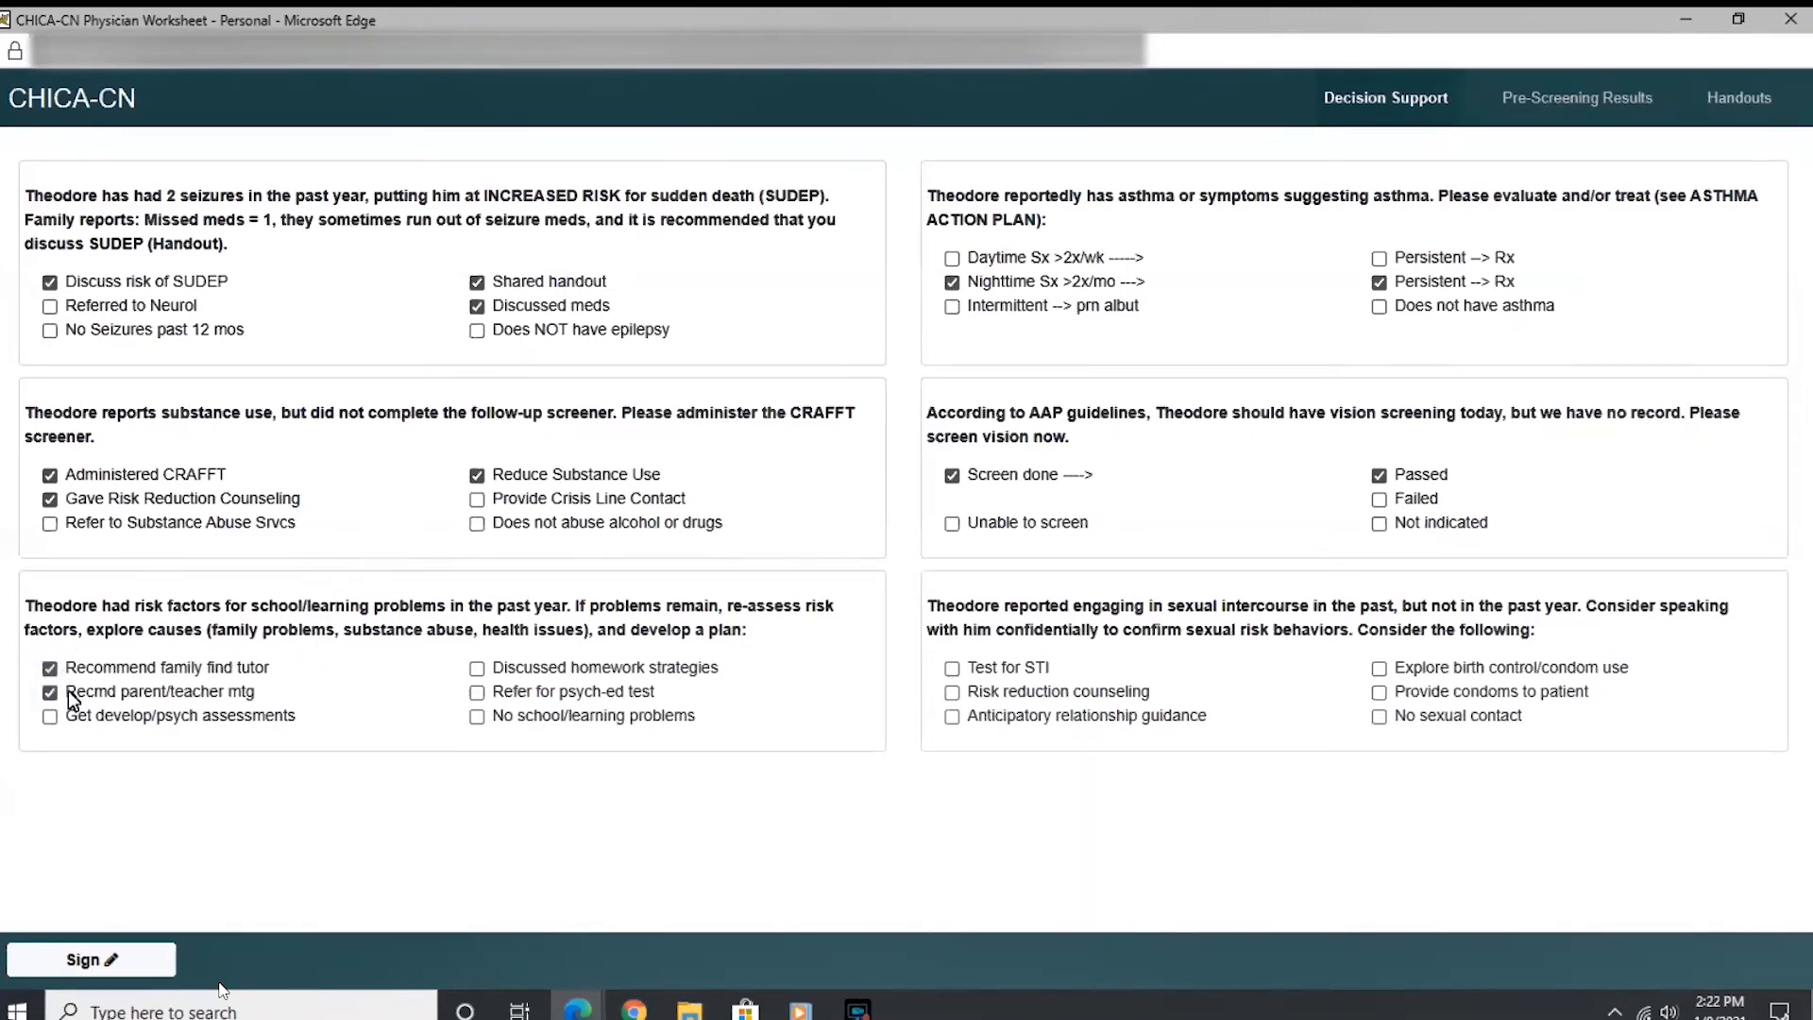
pyautogui.click(478, 693)
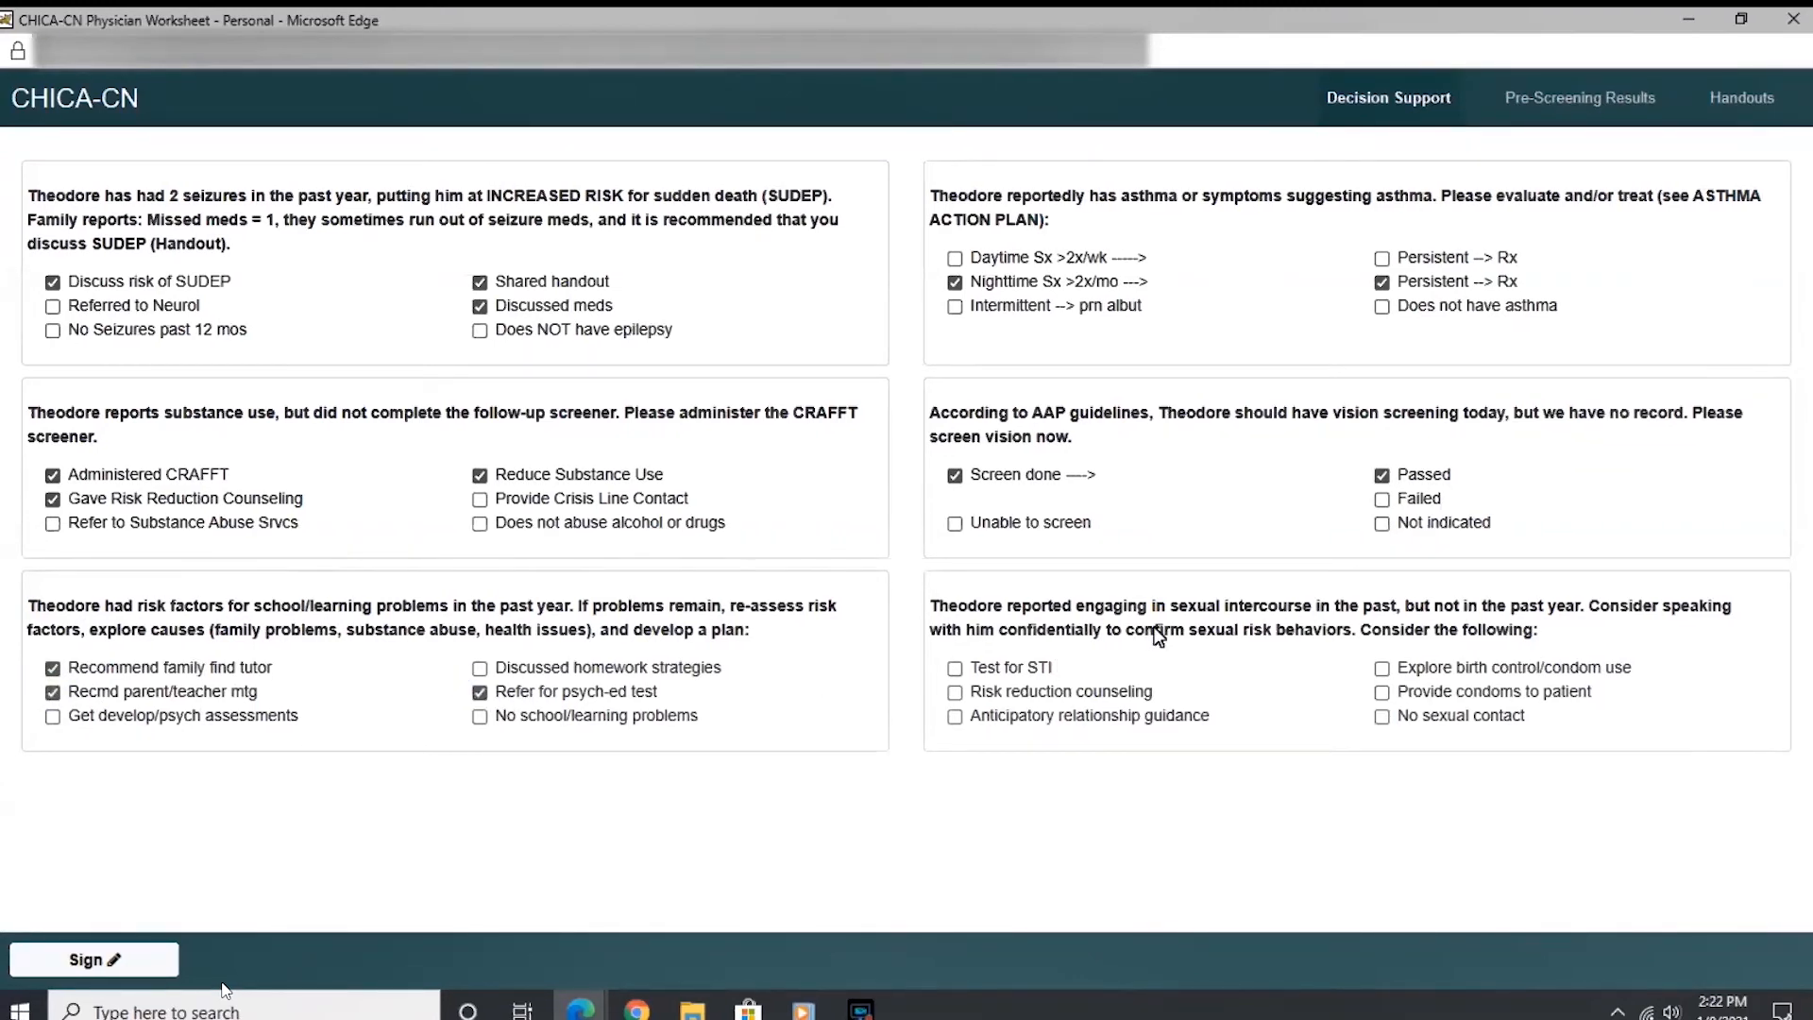
pyautogui.click(955, 669)
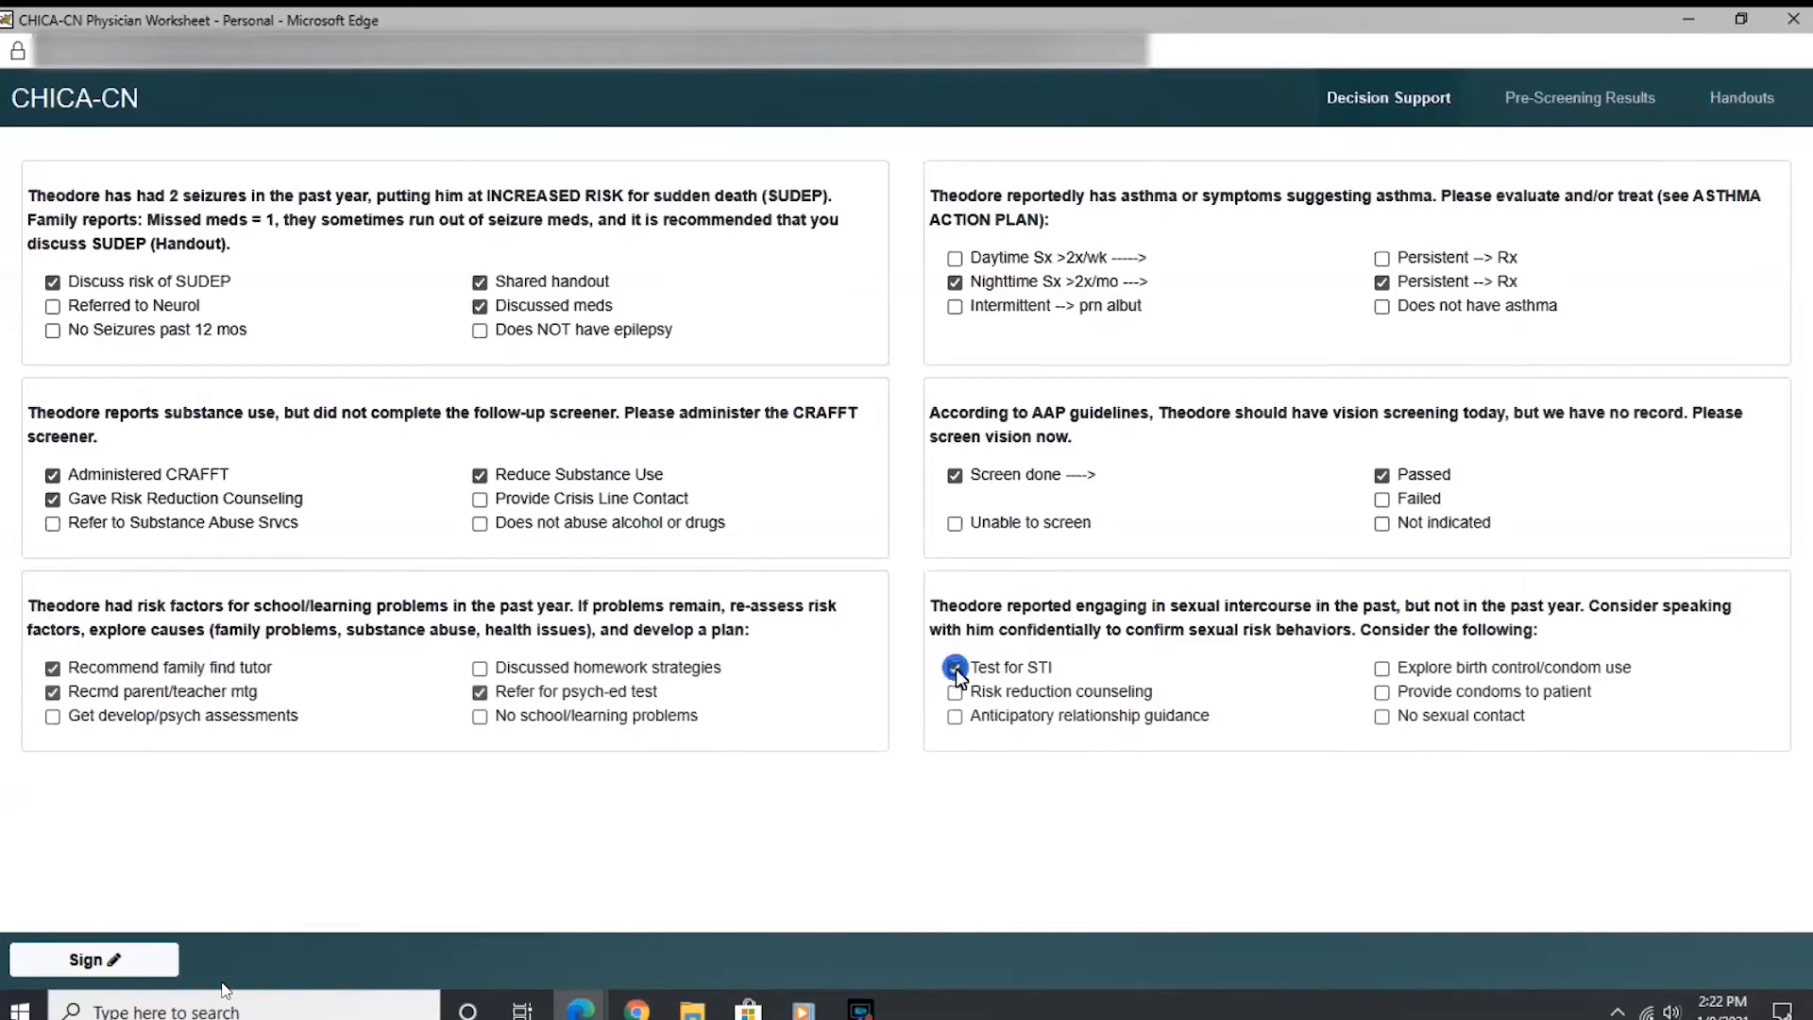
pyautogui.click(955, 716)
# Open the Pre-Screening Results to review the patient's reported answers
pyautogui.click(1563, 109)
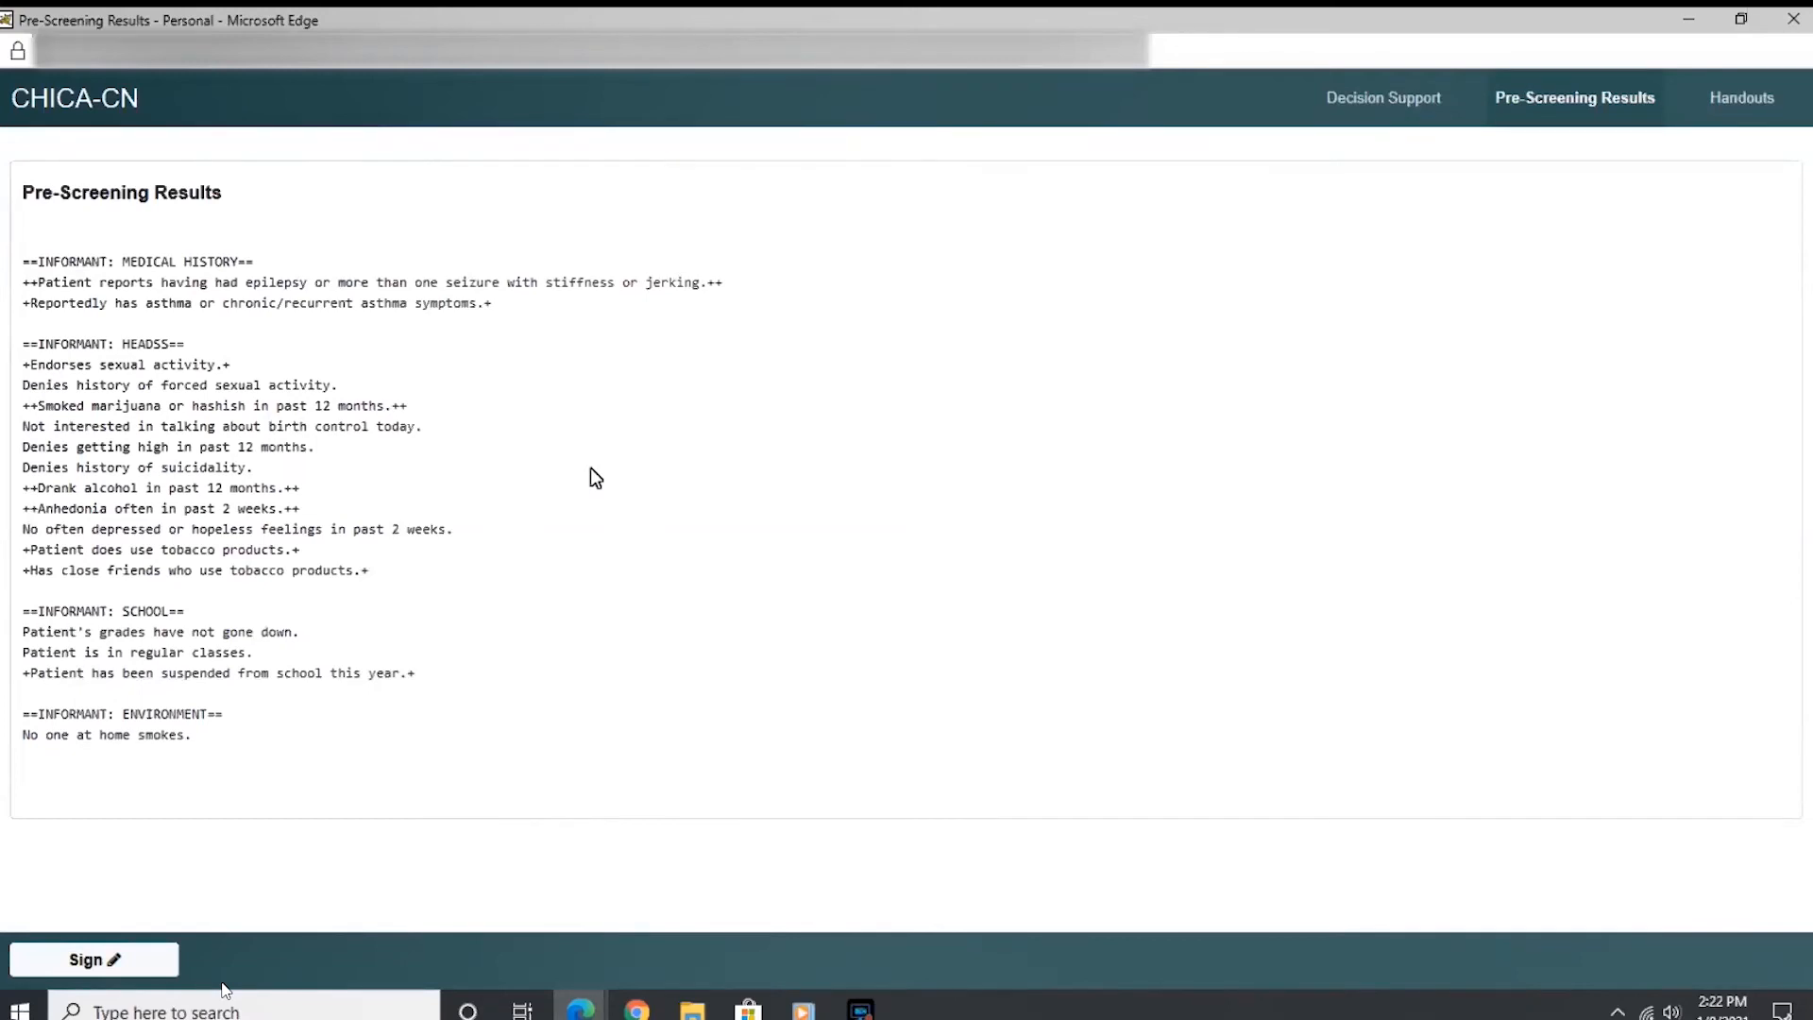
# View the recommended handouts: Asthma Action Plan, Increased Risk of SUDEP, Missing CRAFFT, Pre-Screening Results, and STIs and Pregnancy
pyautogui.click(1737, 100)
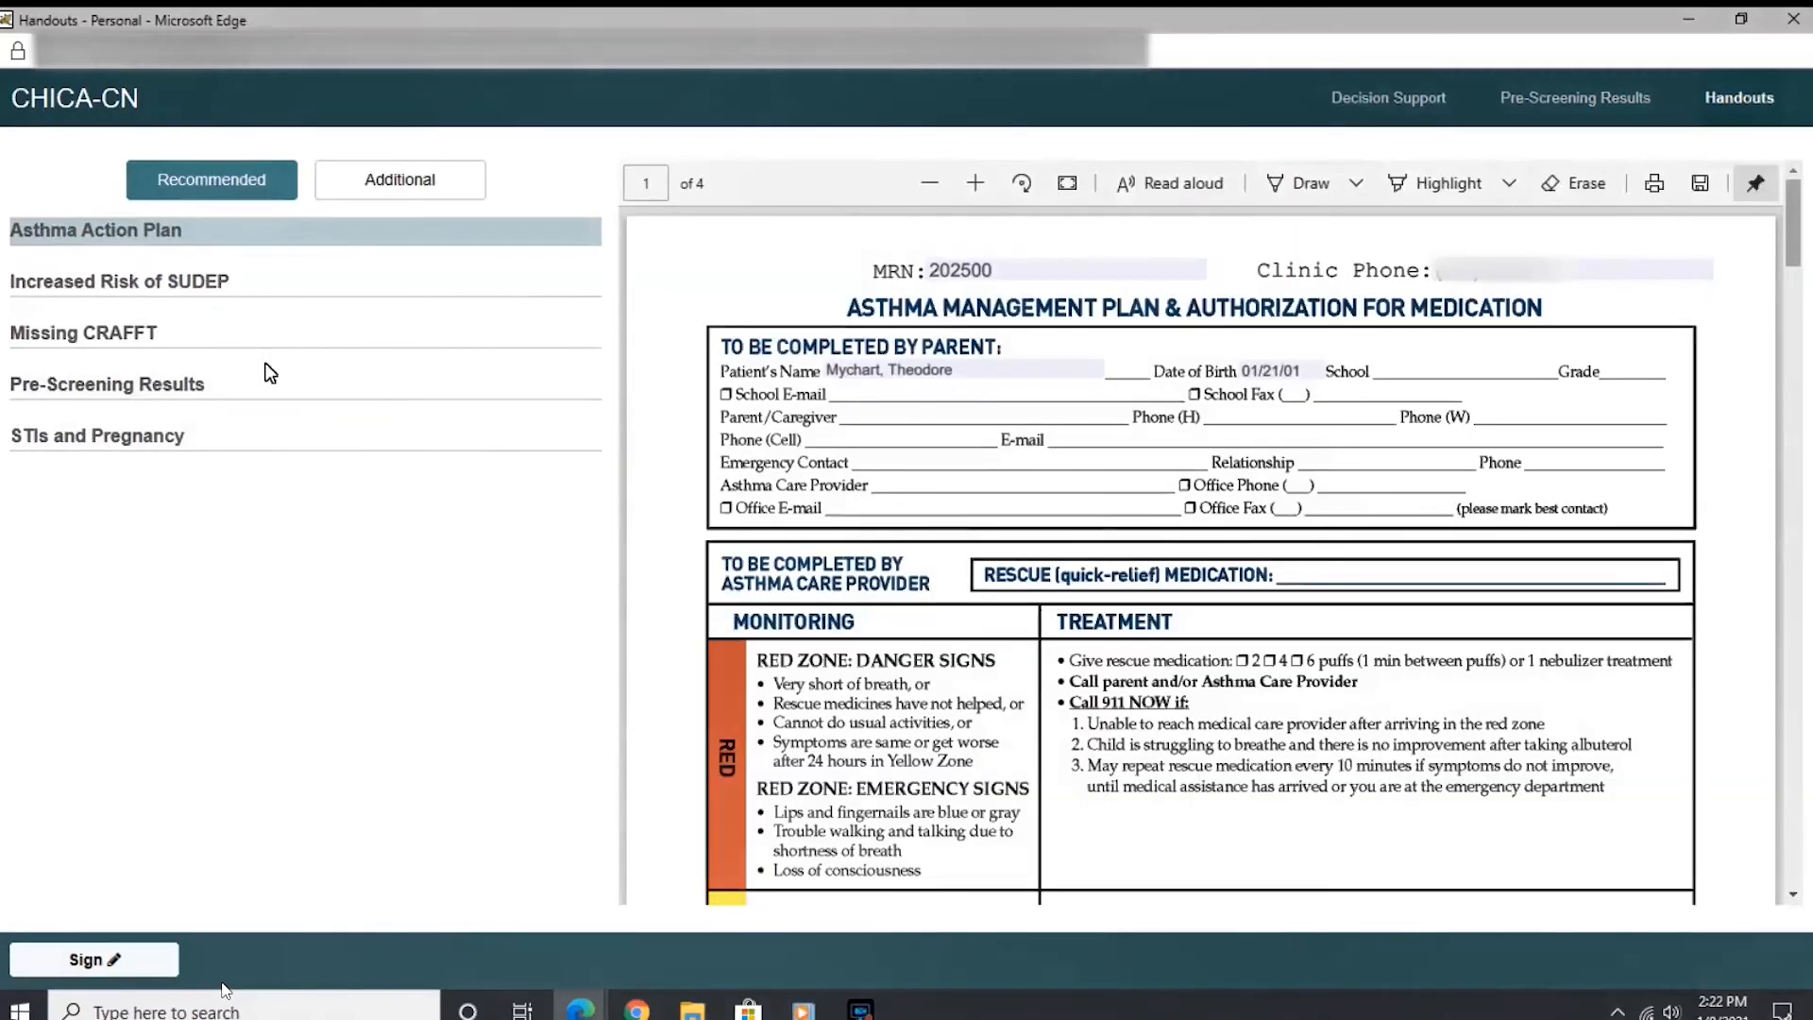
pyautogui.click(149, 281)
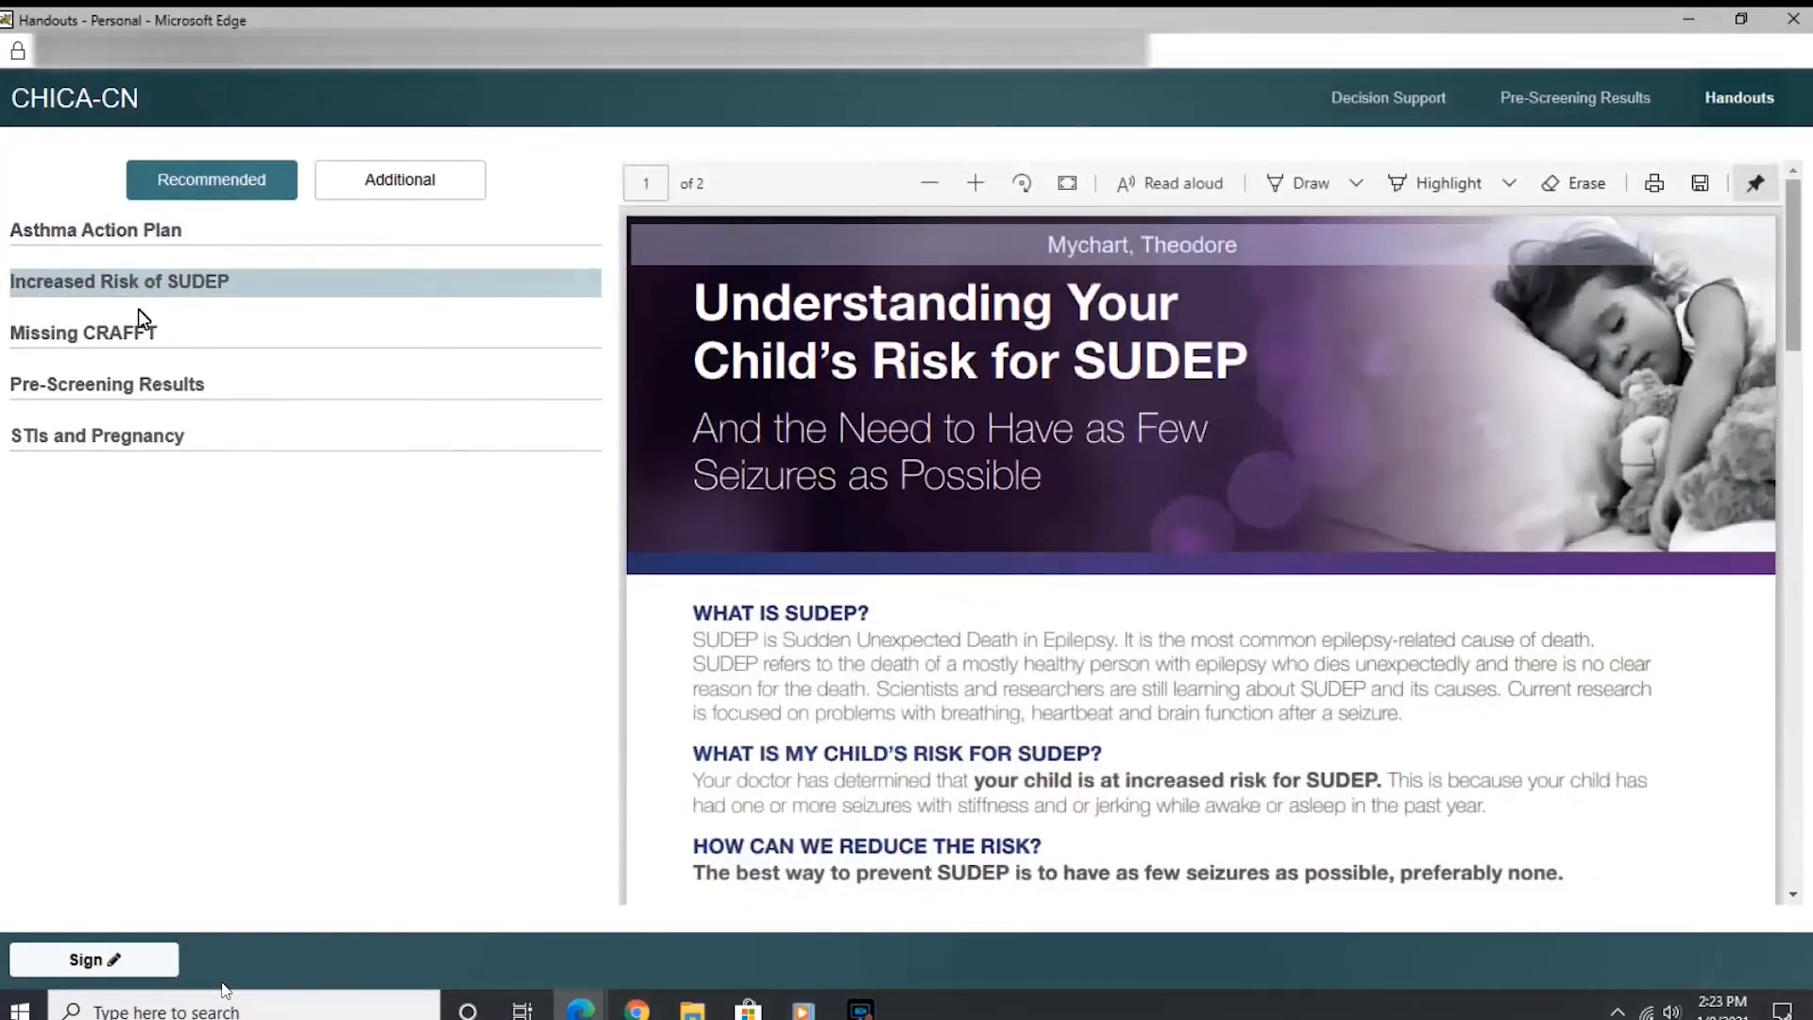
pyautogui.click(121, 338)
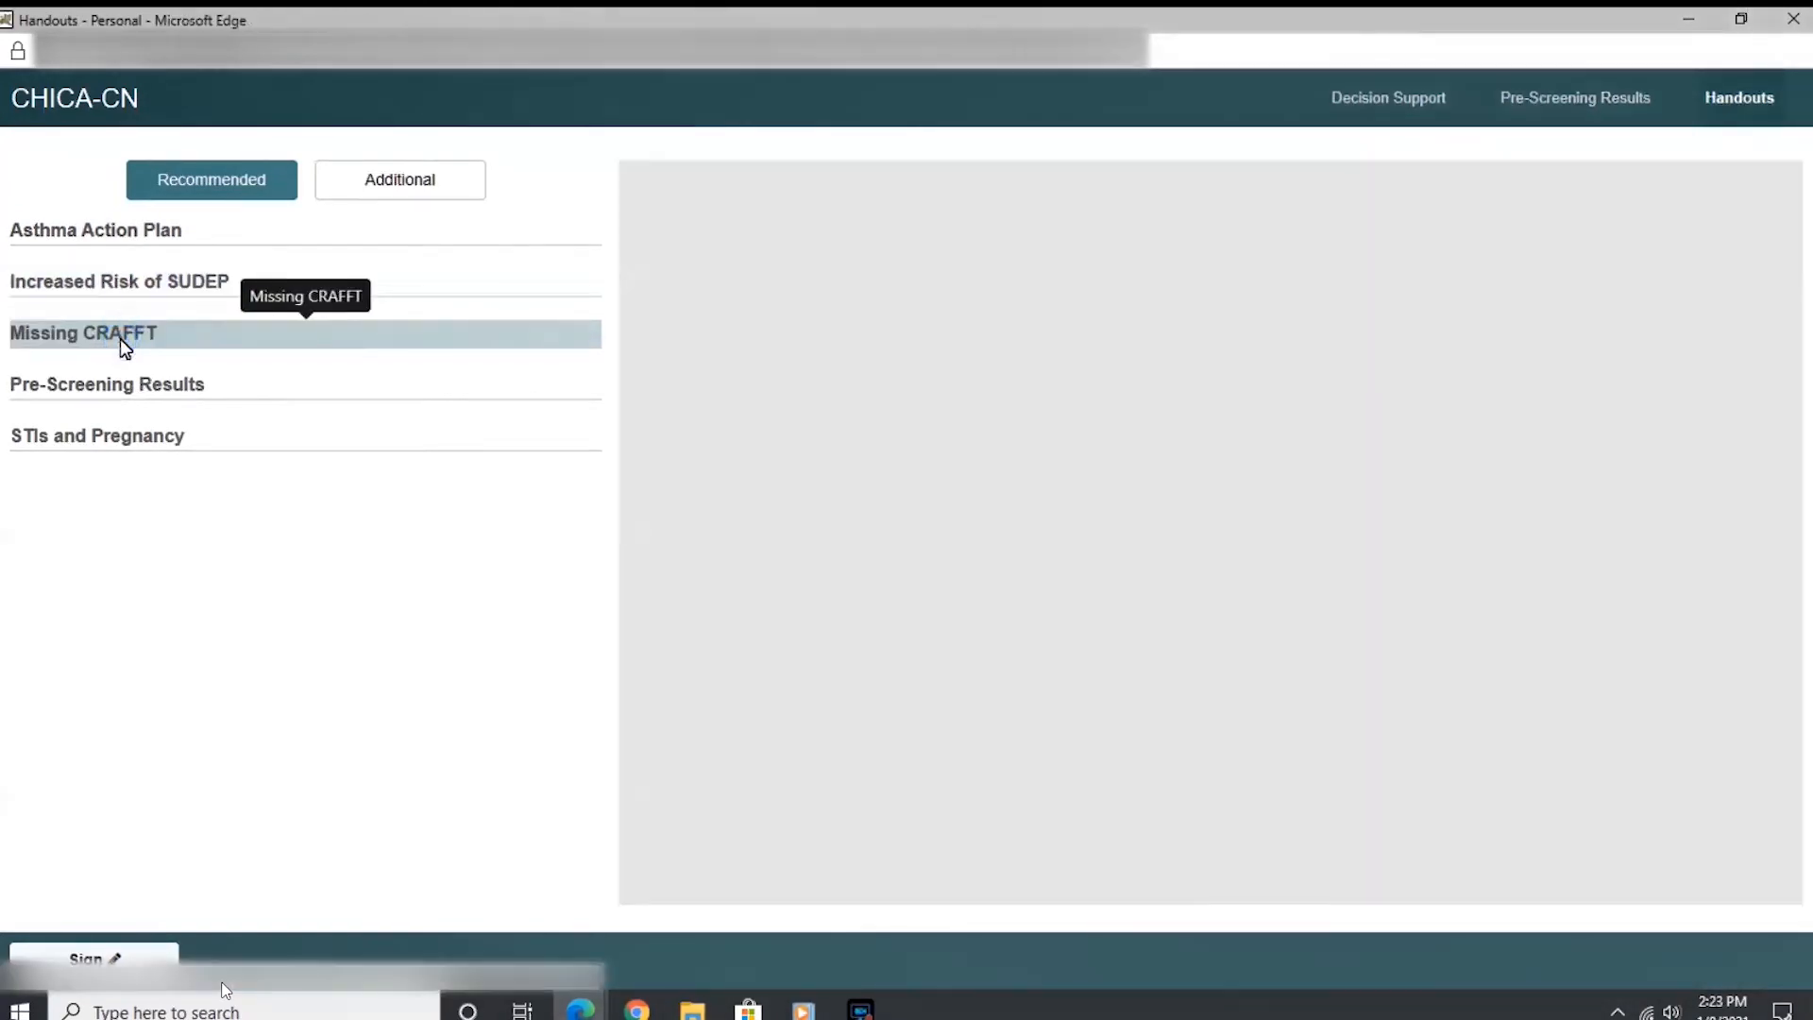
pyautogui.click(104, 387)
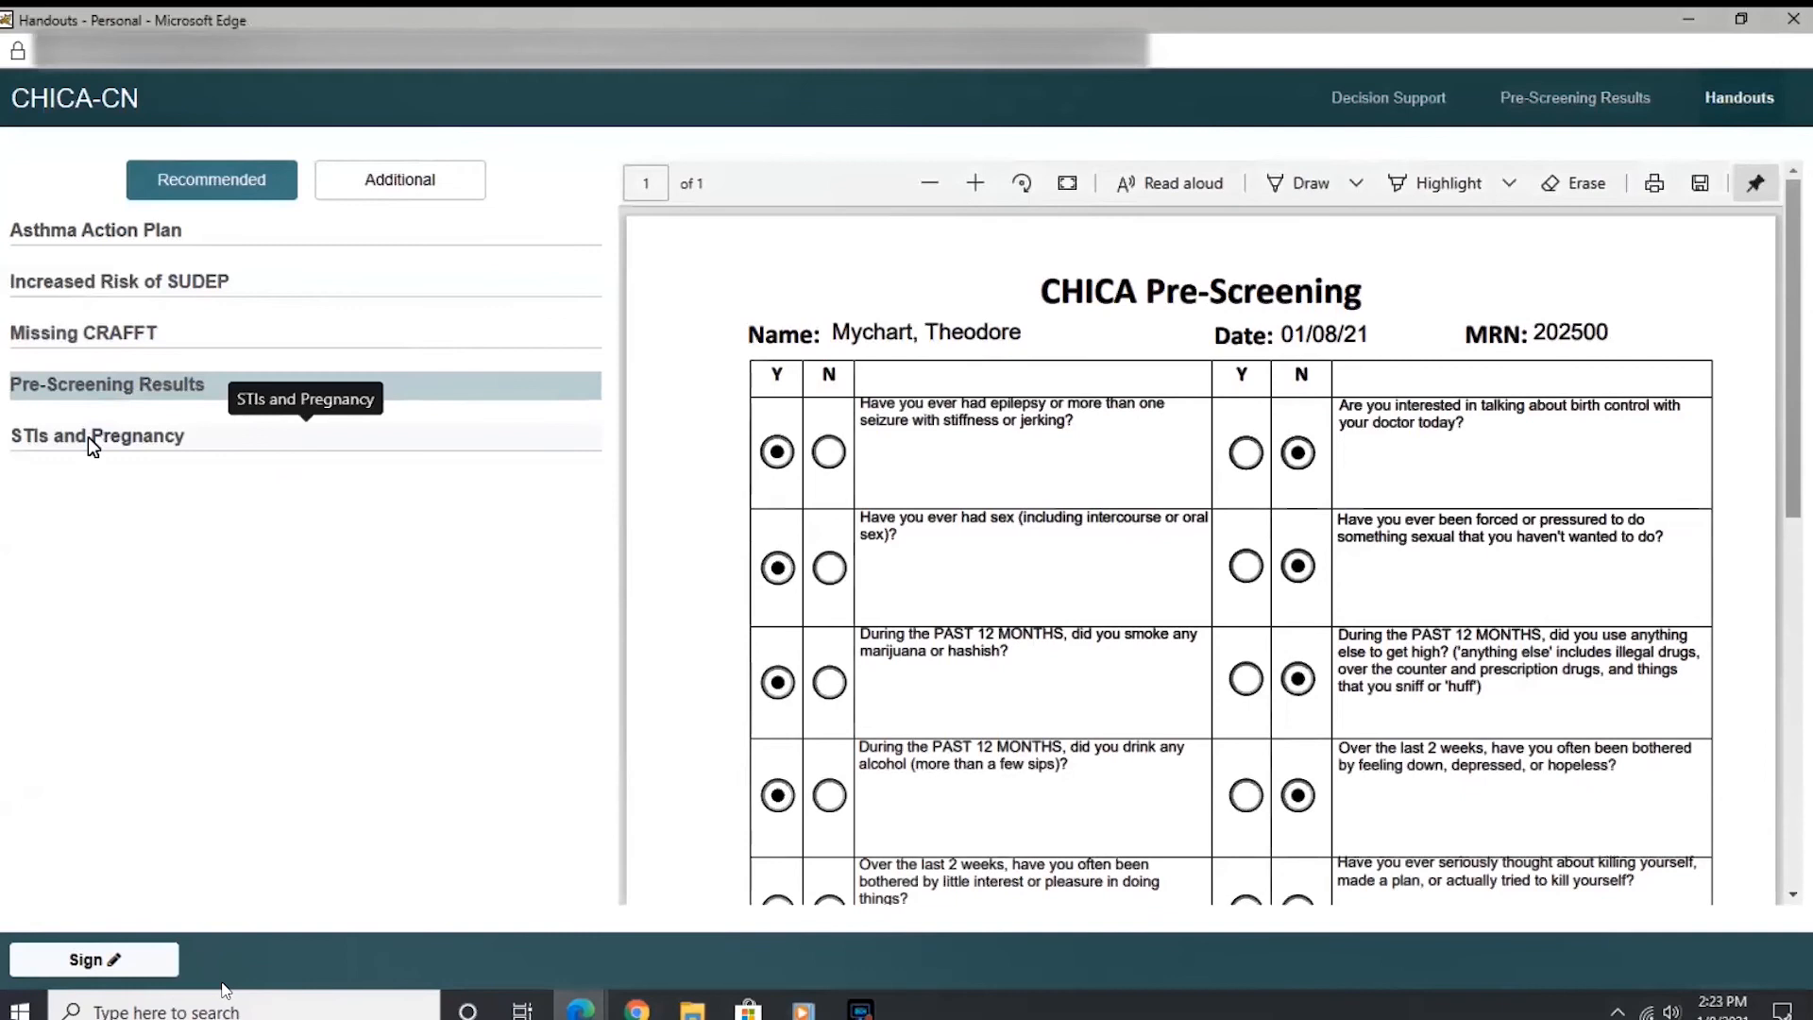
pyautogui.click(88, 436)
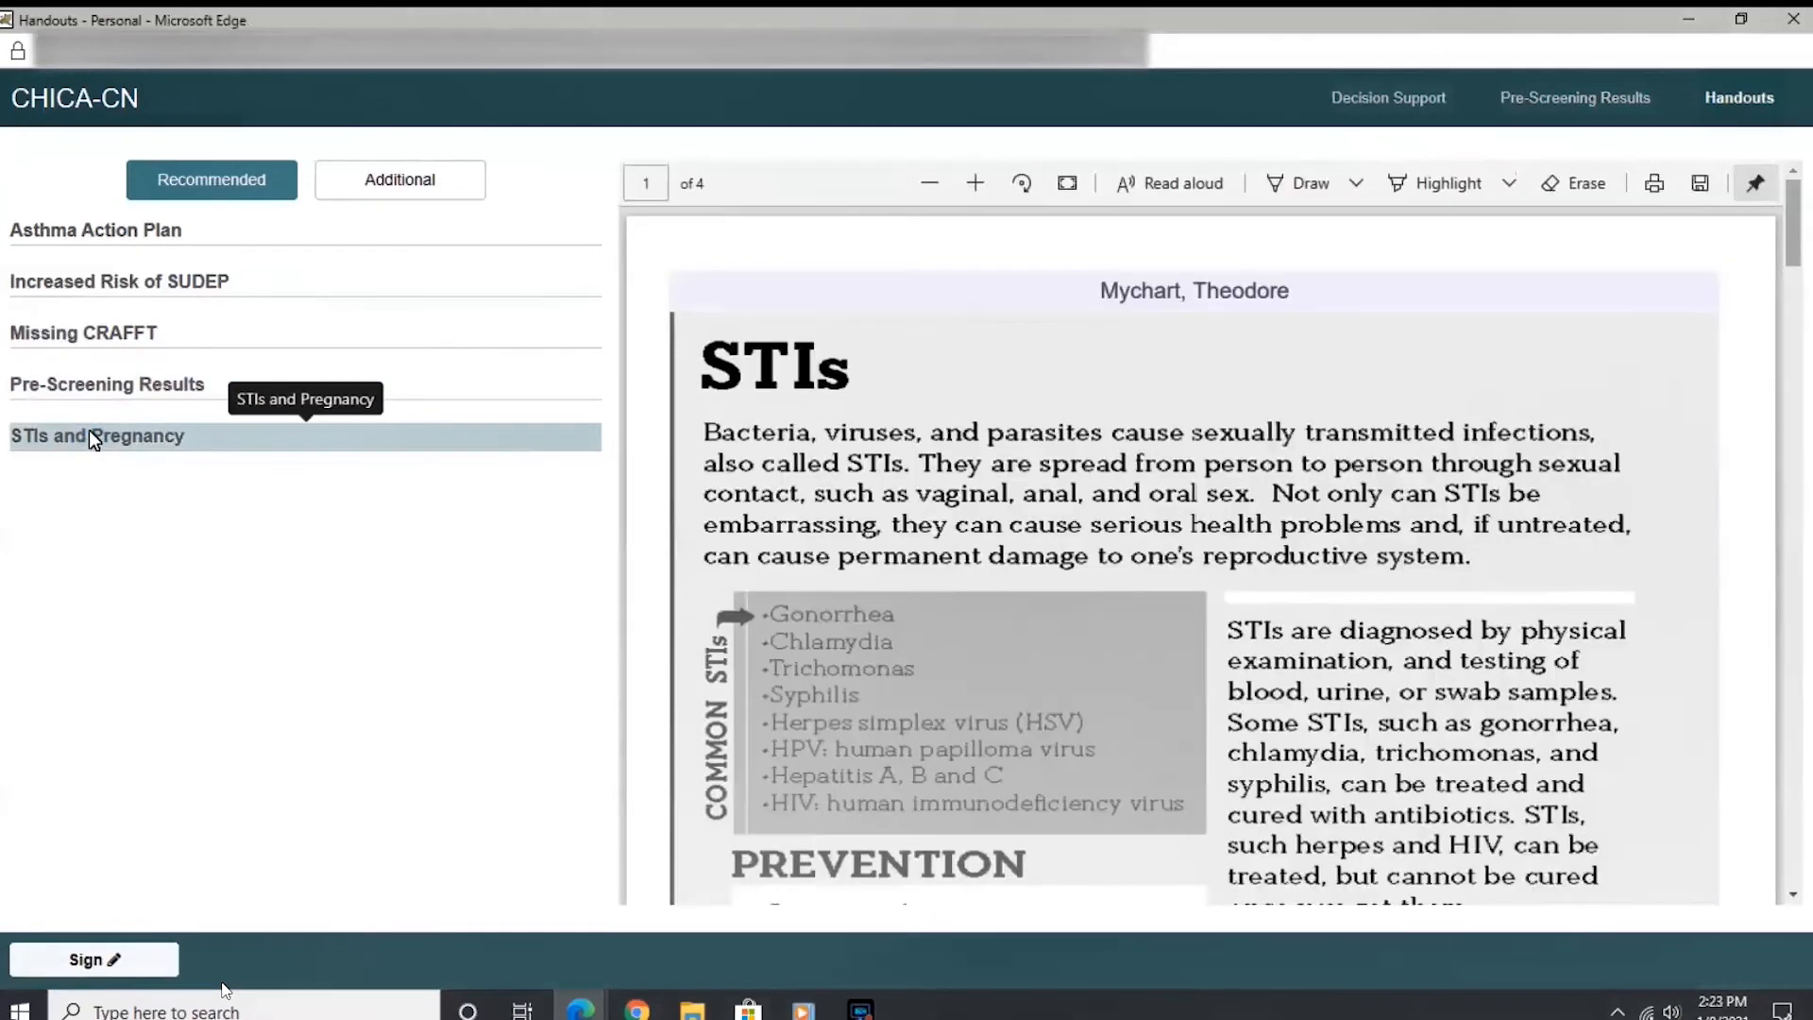
# Find the Epilepsy group among the additional handouts and view its General SUDEP Information handout
pyautogui.click(404, 189)
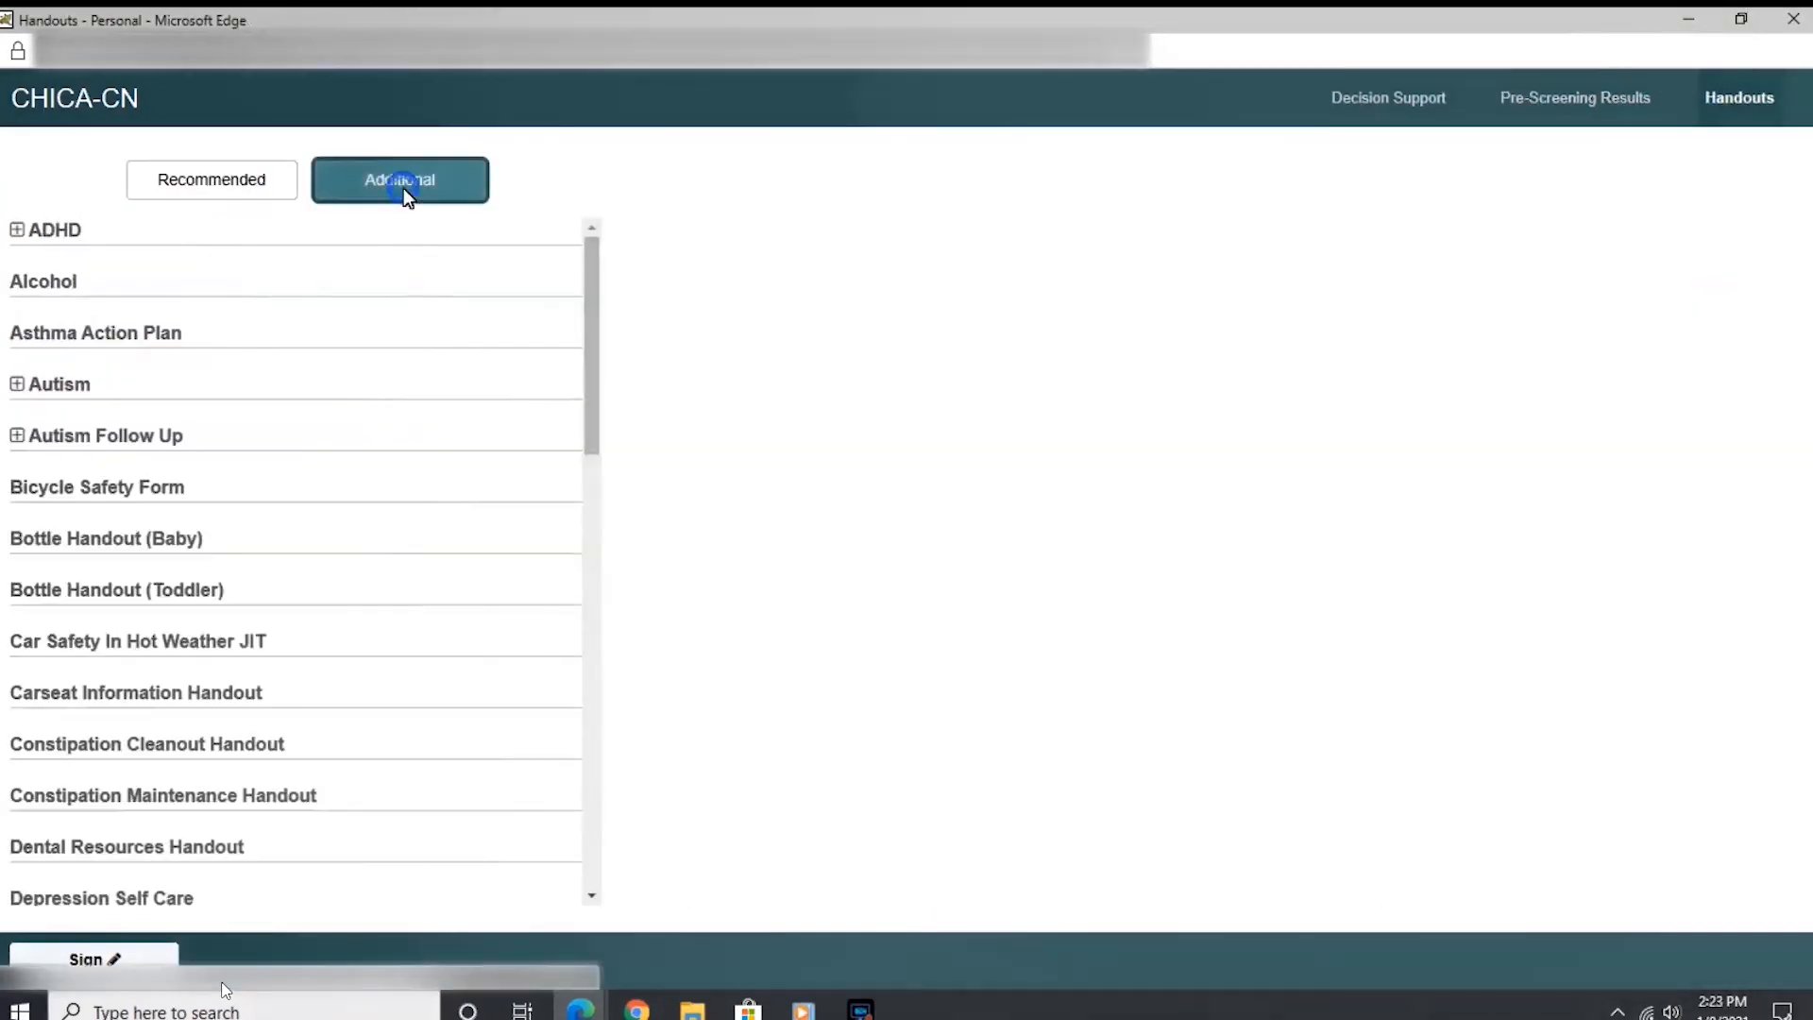
pyautogui.scroll(-3, 147, 570)
pyautogui.scroll(-2, 147, 570)
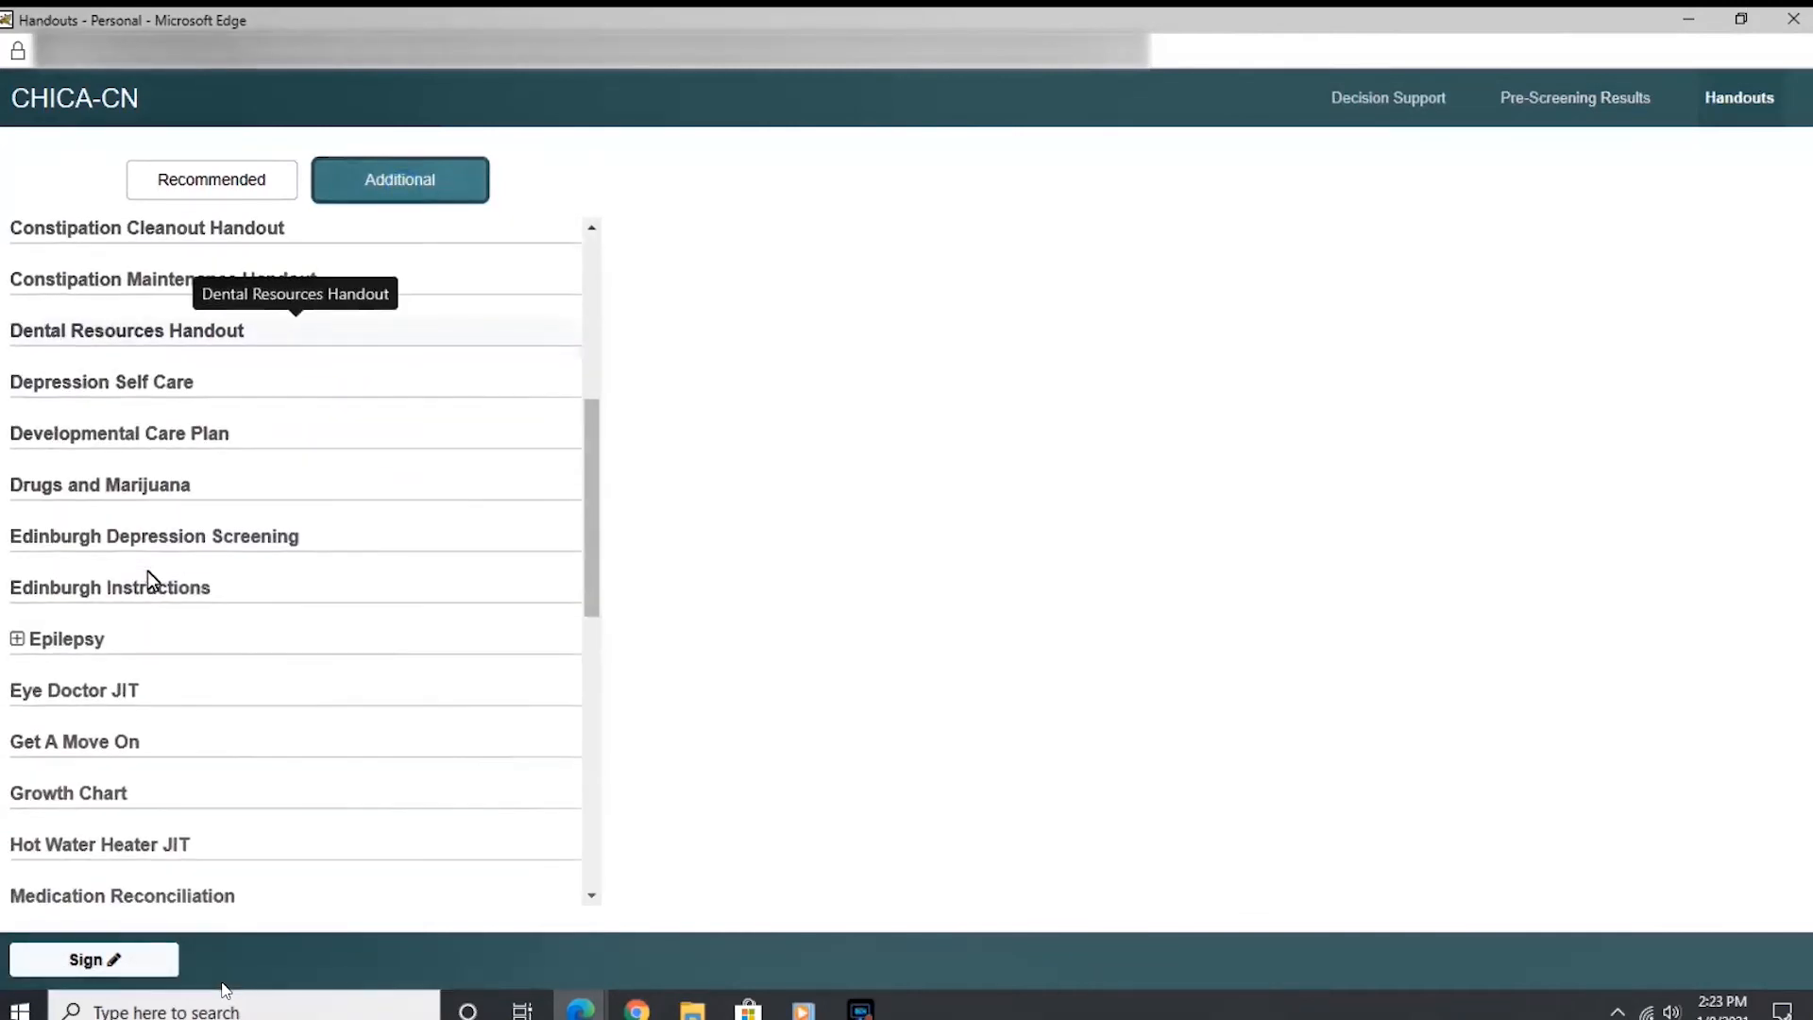
pyautogui.click(17, 639)
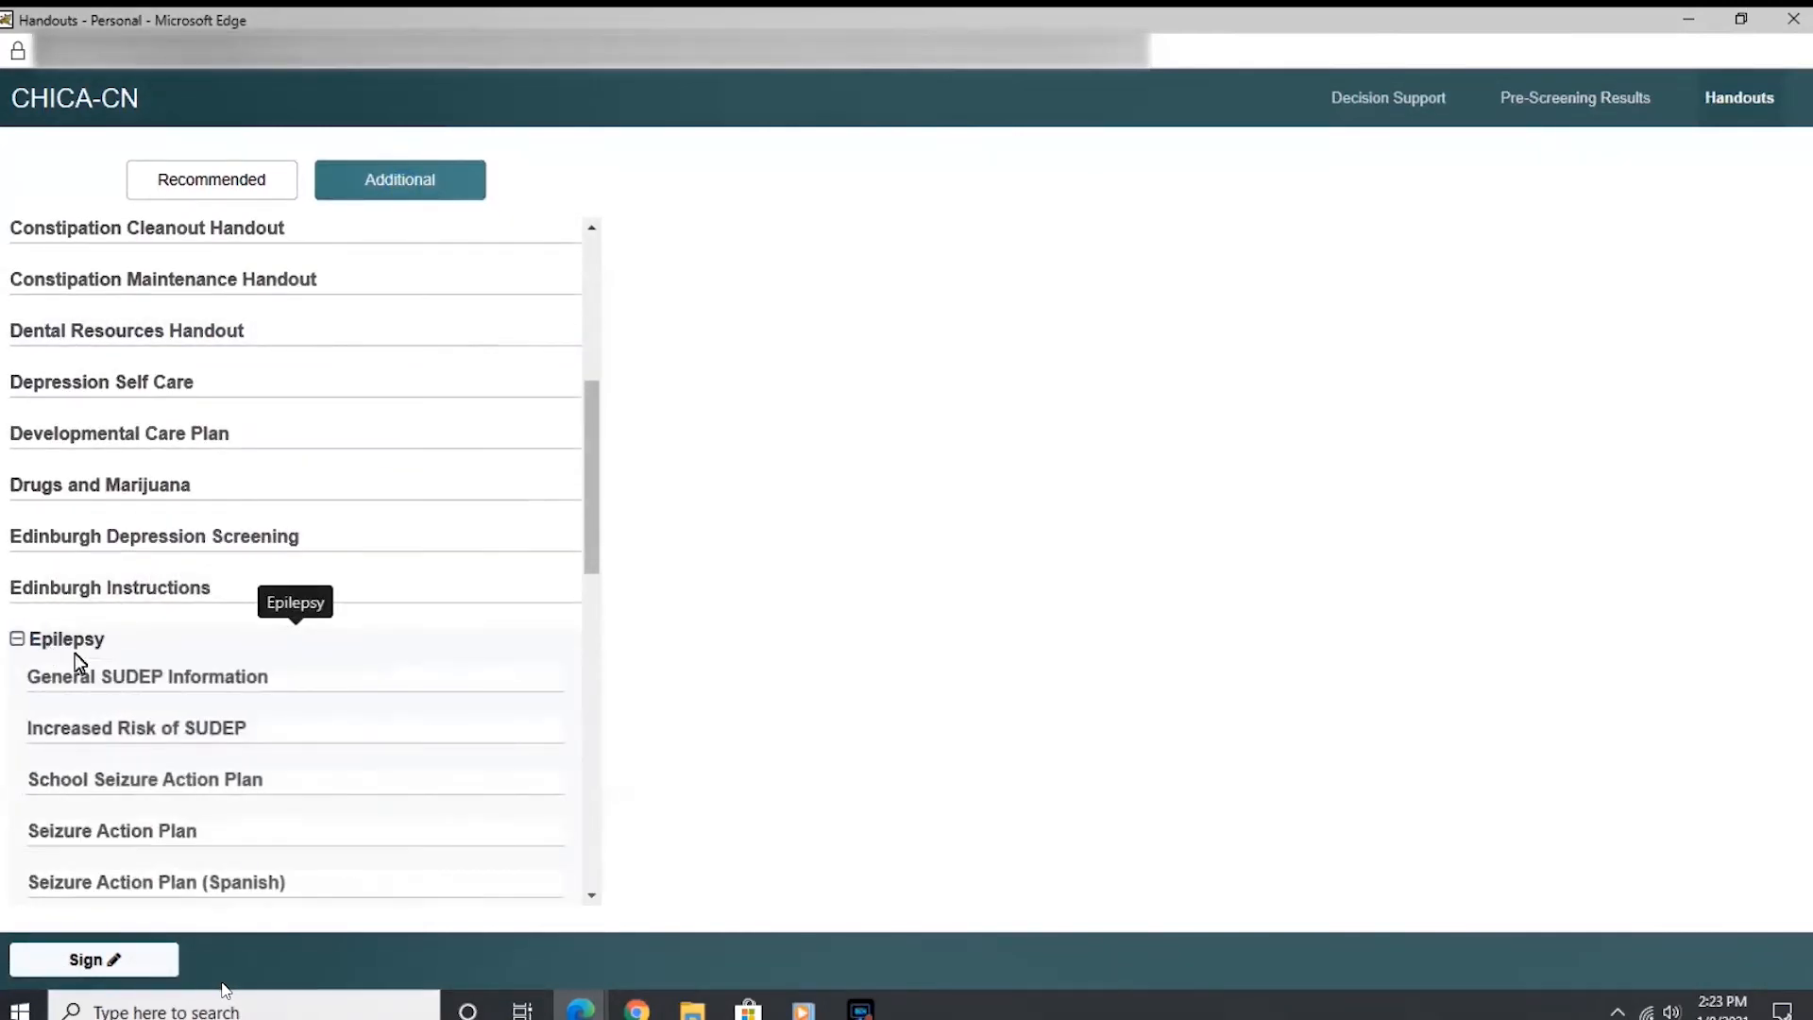
pyautogui.click(110, 679)
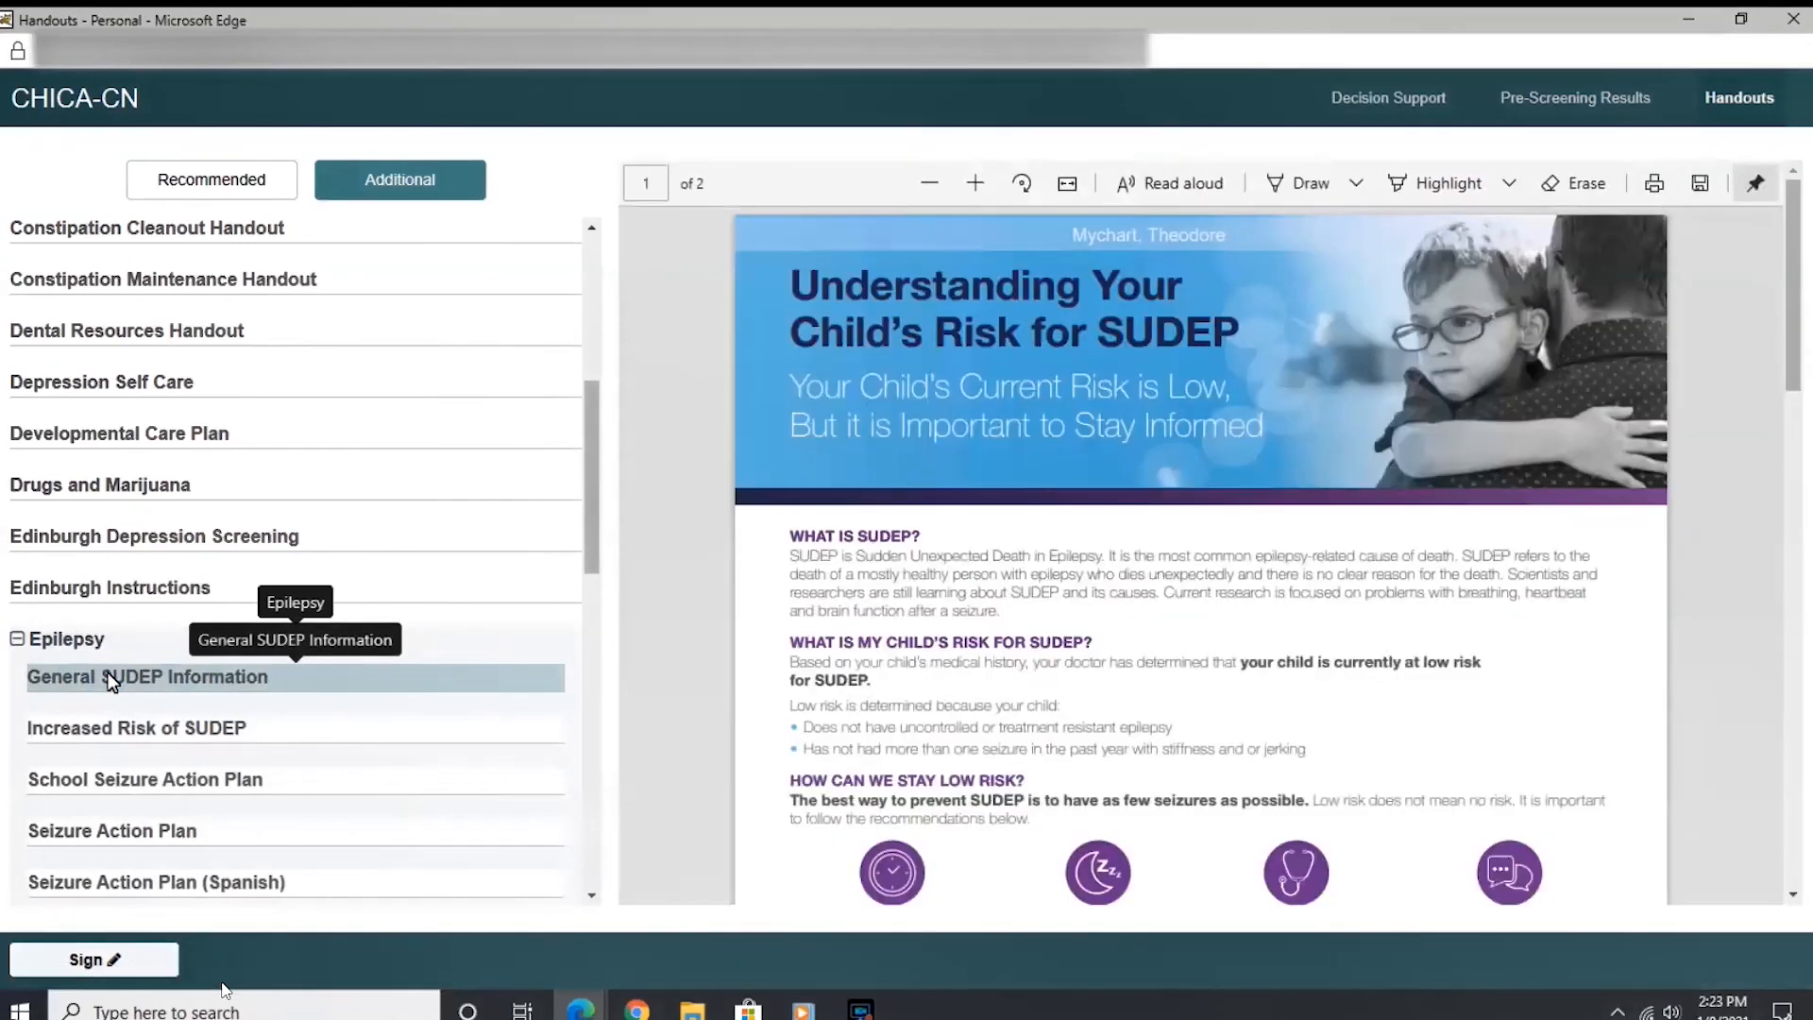
# Return to the Decision Support worksheet, sign it and confirm the signature
pyautogui.click(1388, 97)
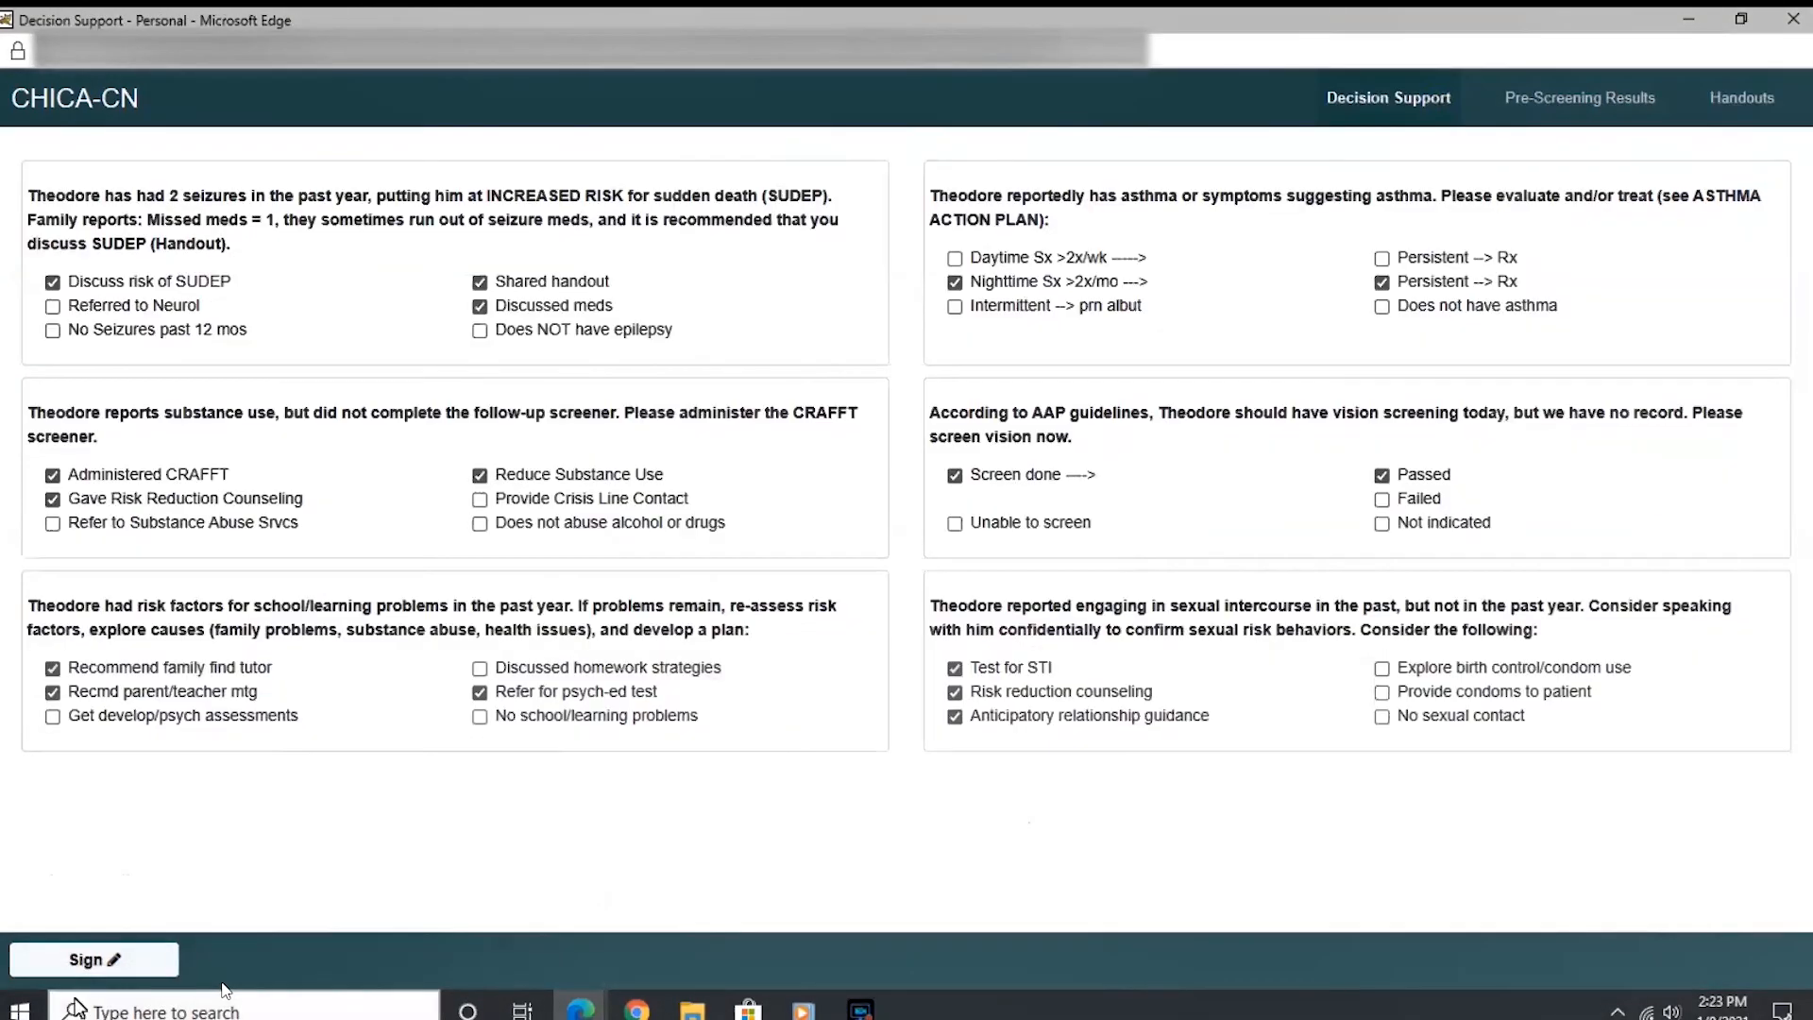
pyautogui.click(88, 963)
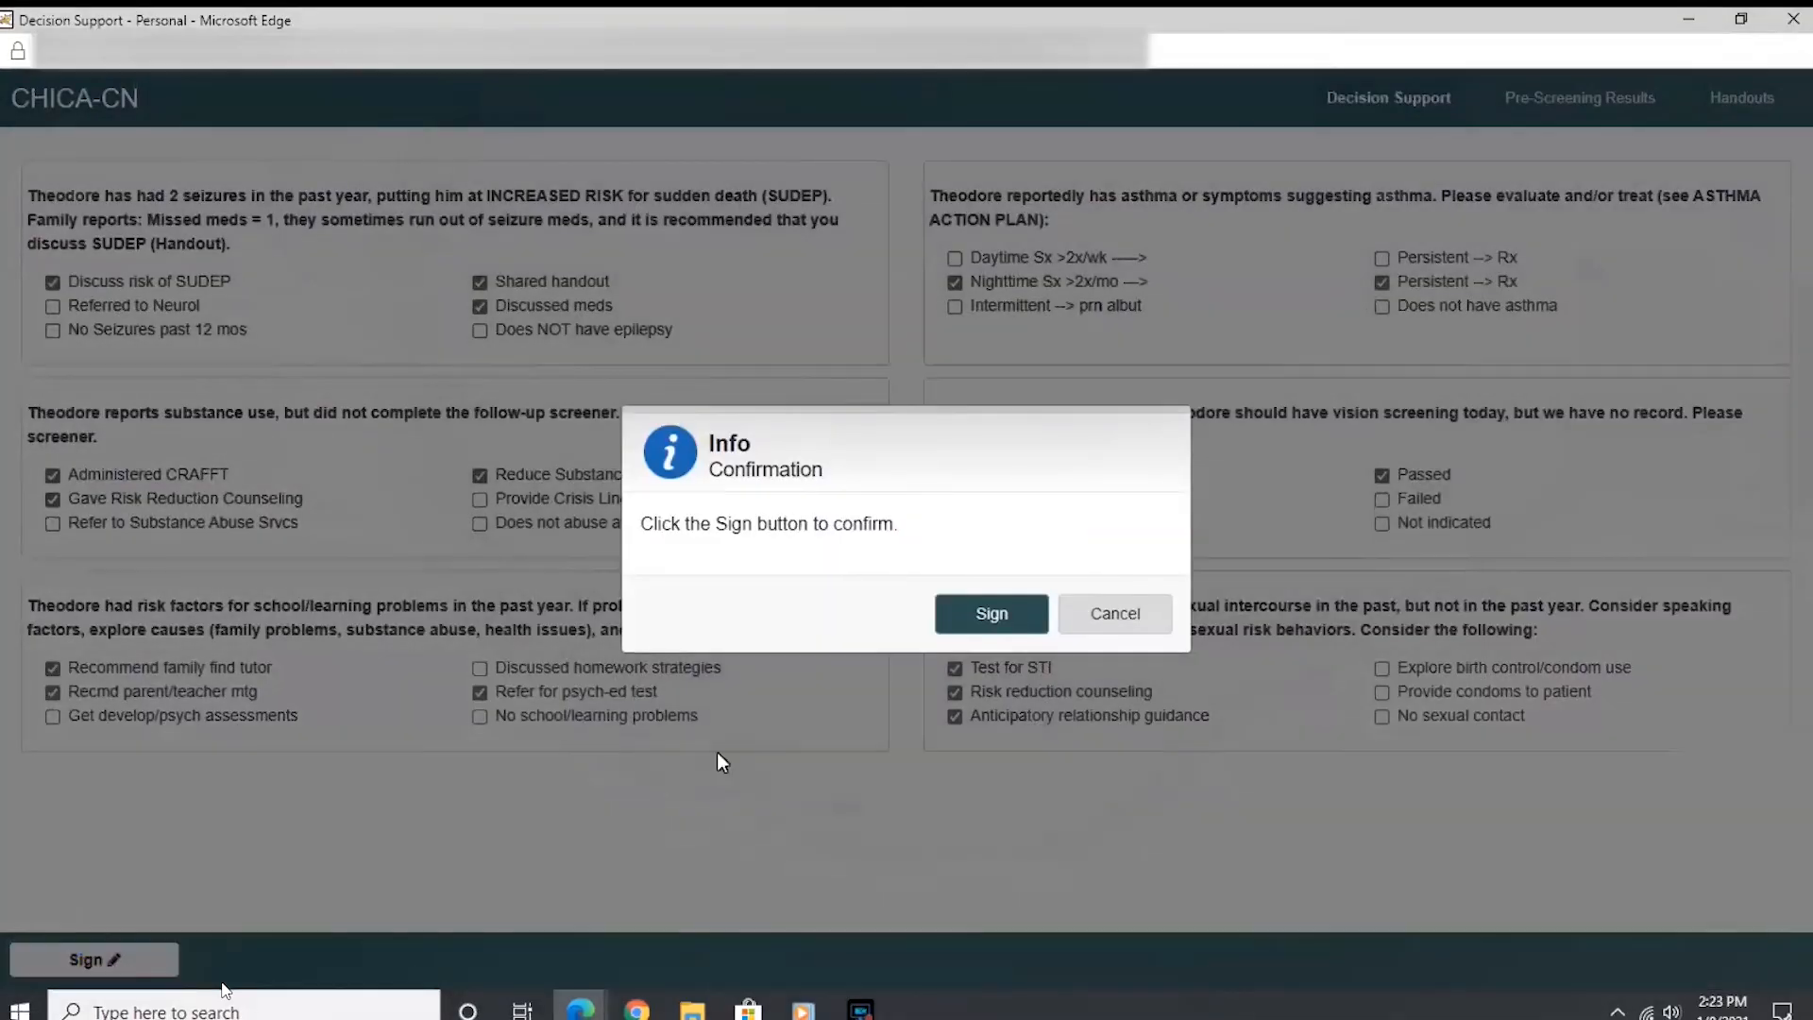
pyautogui.click(982, 625)
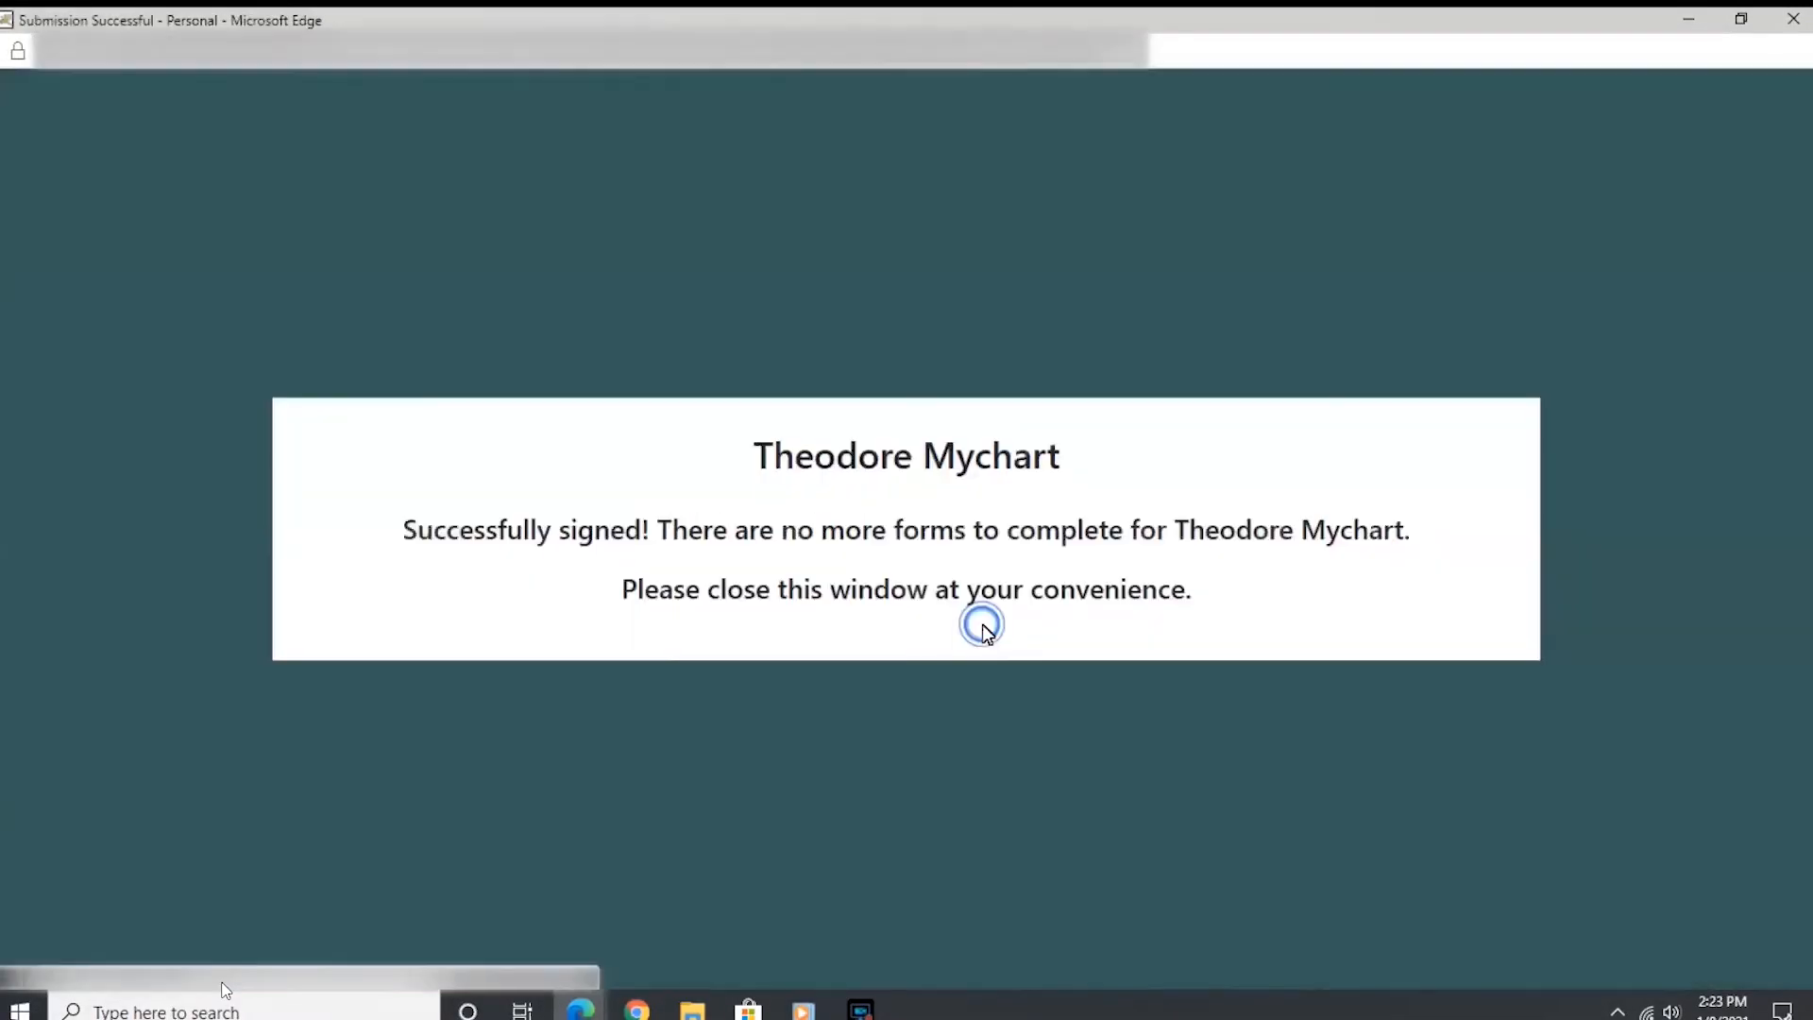